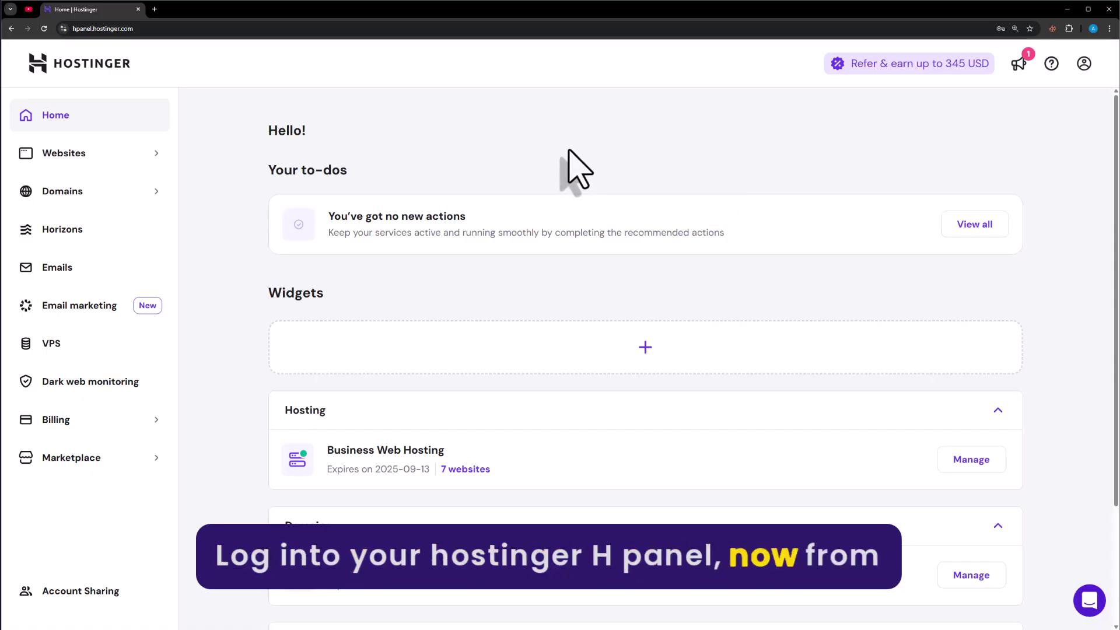
Step: Show the Websites list, with beyoot.co.uk and the other hosted sites
{"action": "left_click", "coordinate": [80, 165]}
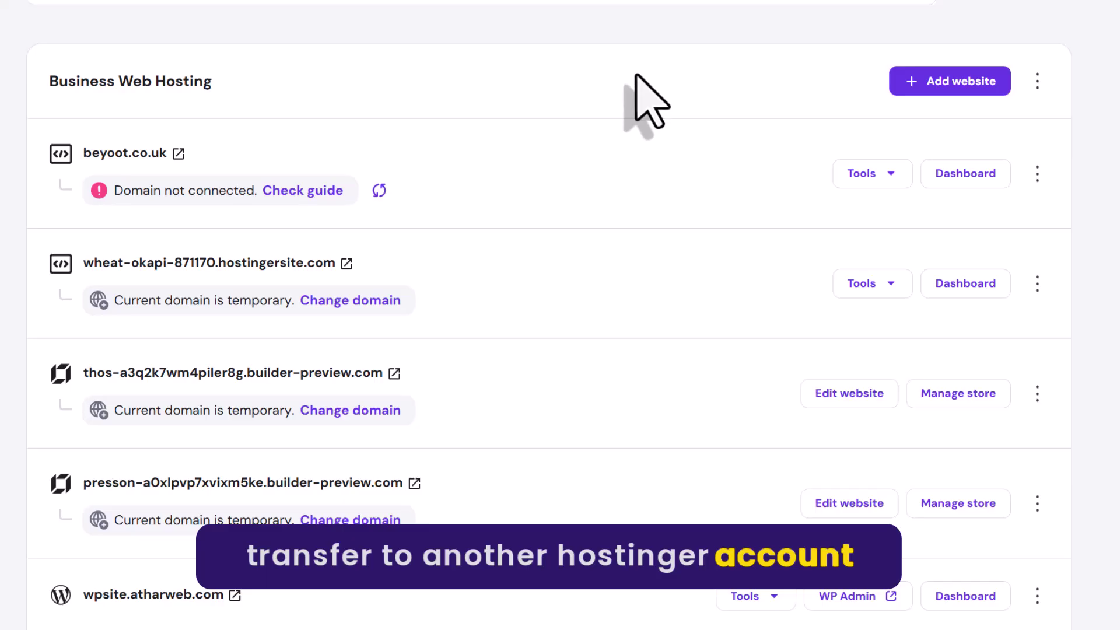
{"action": "left_click", "coordinate": [984, 185]}
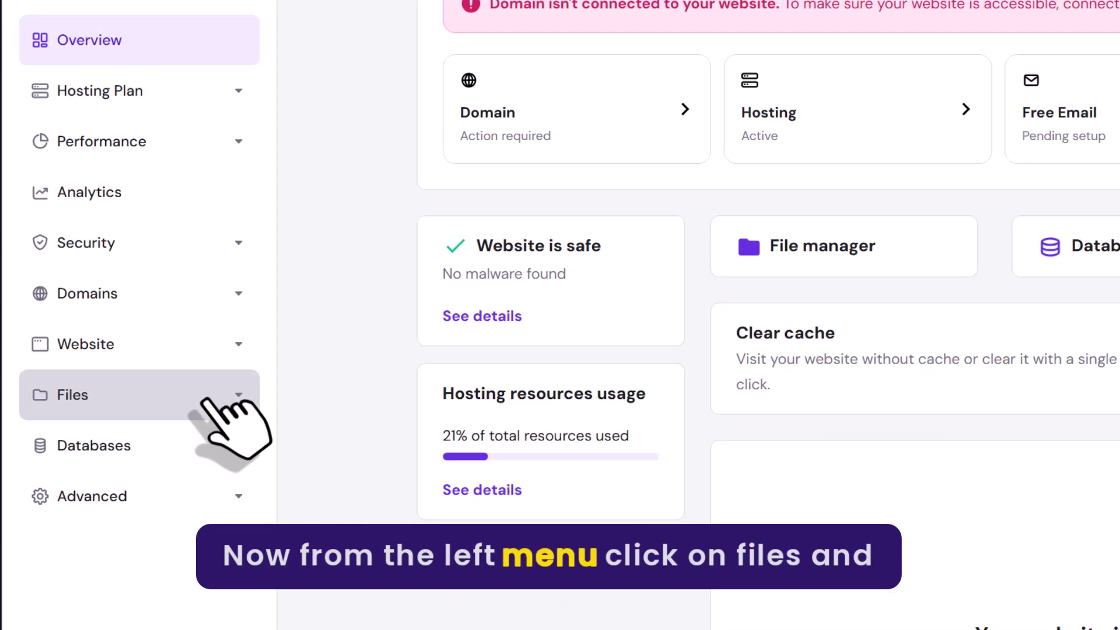
{"action": "left_click", "coordinate": [120, 480]}
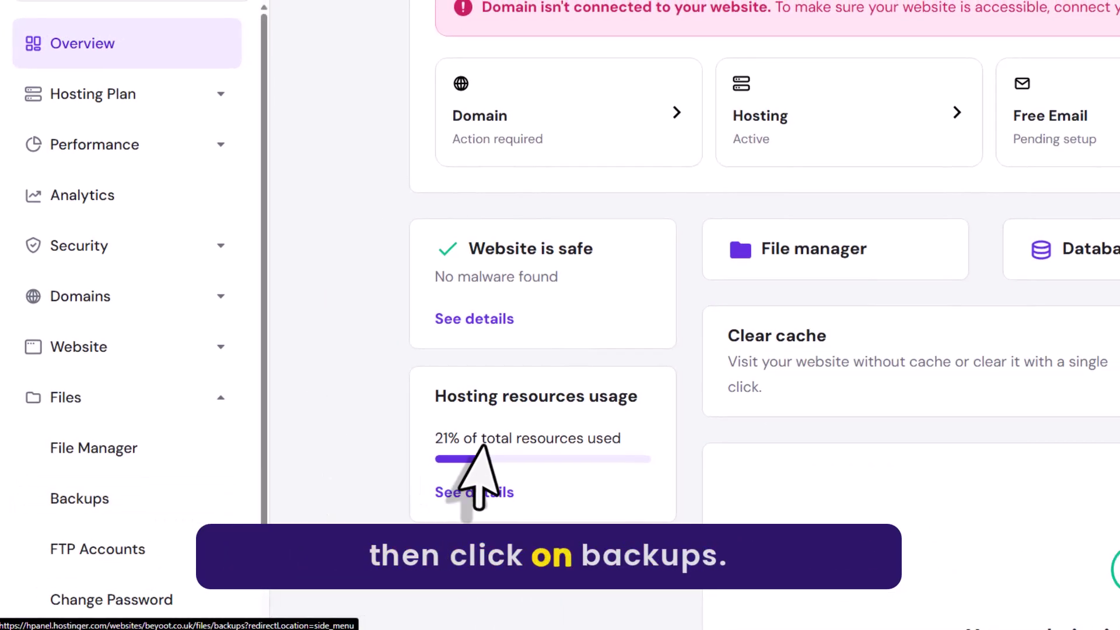
{"action": "left_click", "coordinate": [80, 499]}
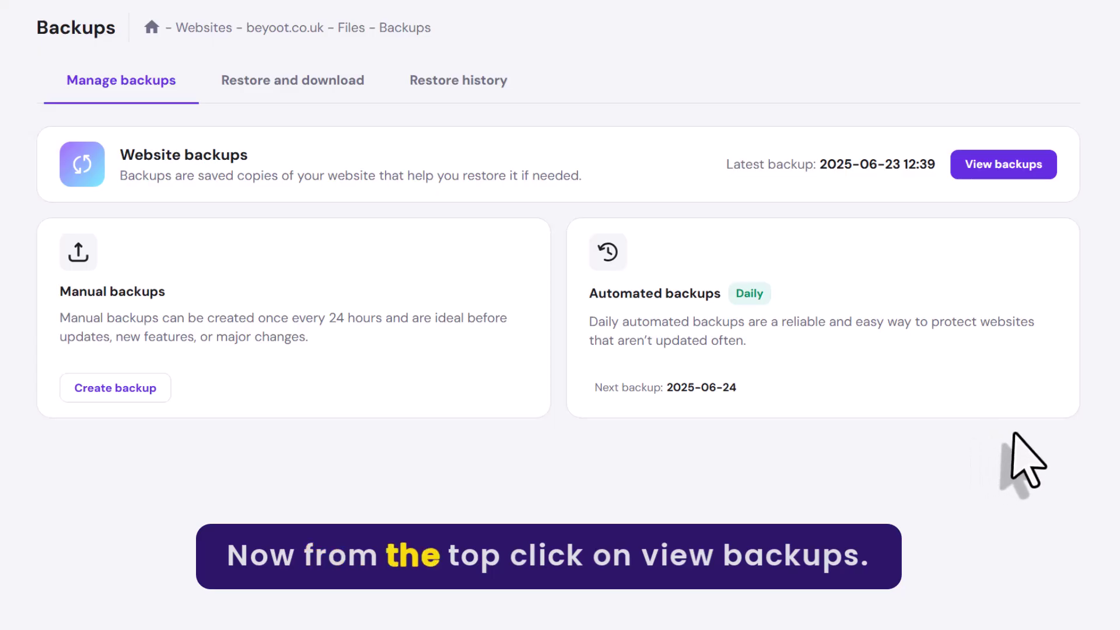
{"action": "left_click", "coordinate": [1006, 171]}
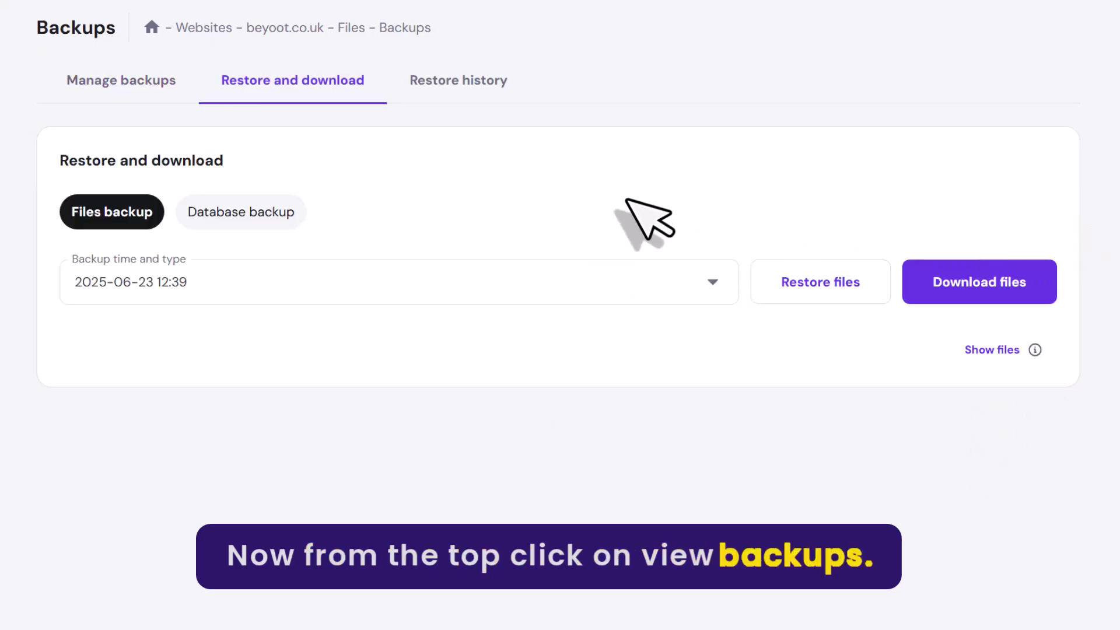
{"action": "left_click", "coordinate": [518, 295]}
{"action": "left_click", "coordinate": [394, 332]}
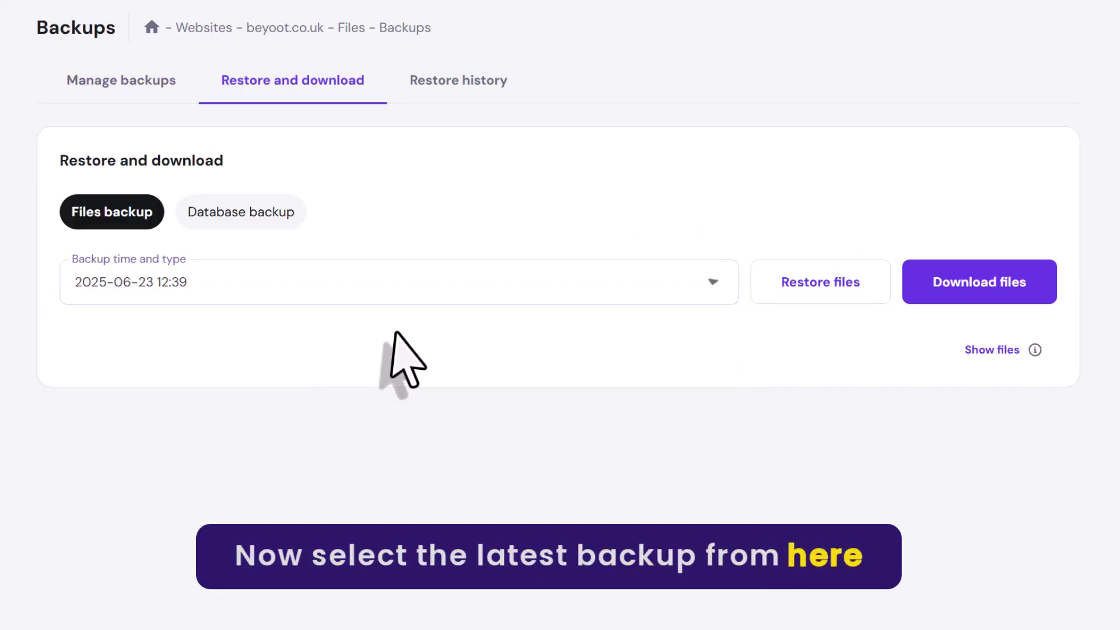
{"action": "left_click", "coordinate": [1016, 284]}
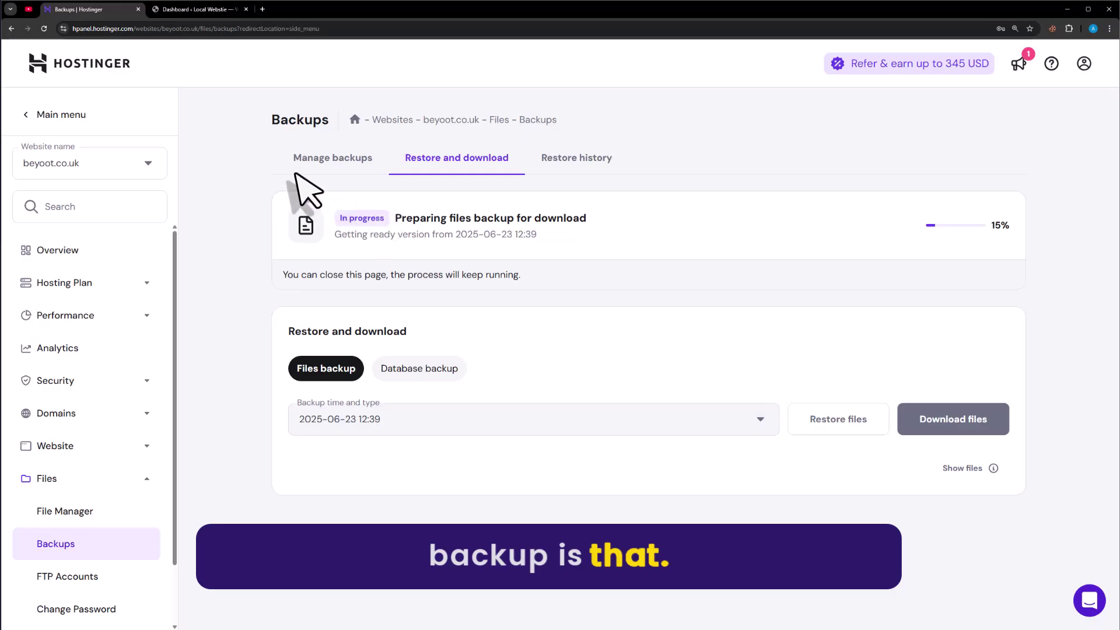
Step: In WordPress Add Plugins, search 'wpvivid', then install and activate WPvivid Backup & Migration
{"action": "left_click", "coordinate": [210, 9]}
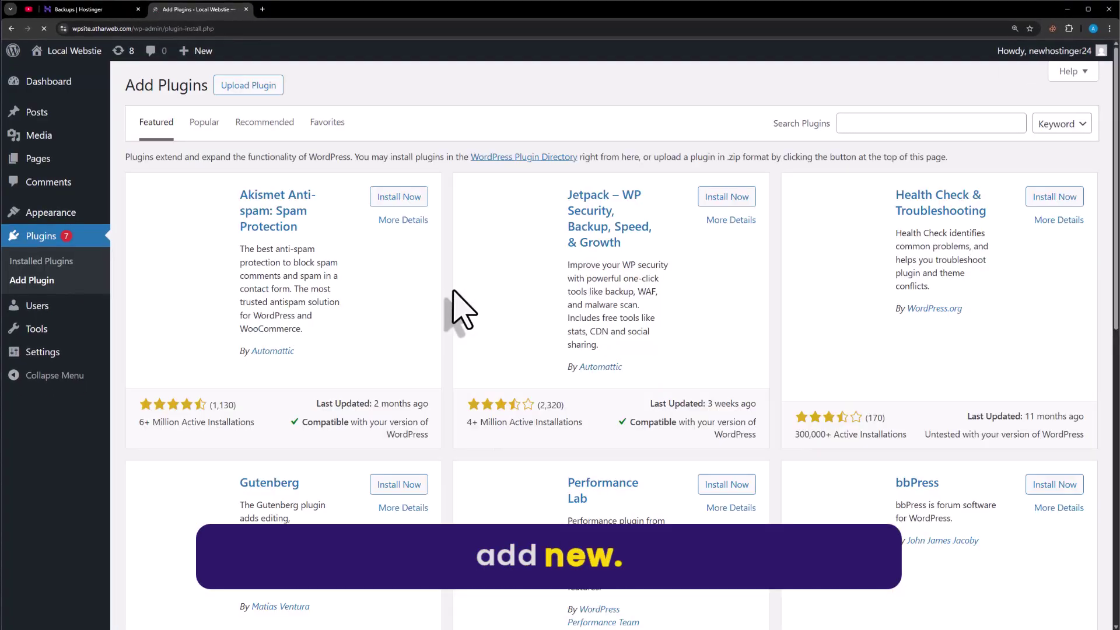
{"action": "left_click", "coordinate": [873, 130]}
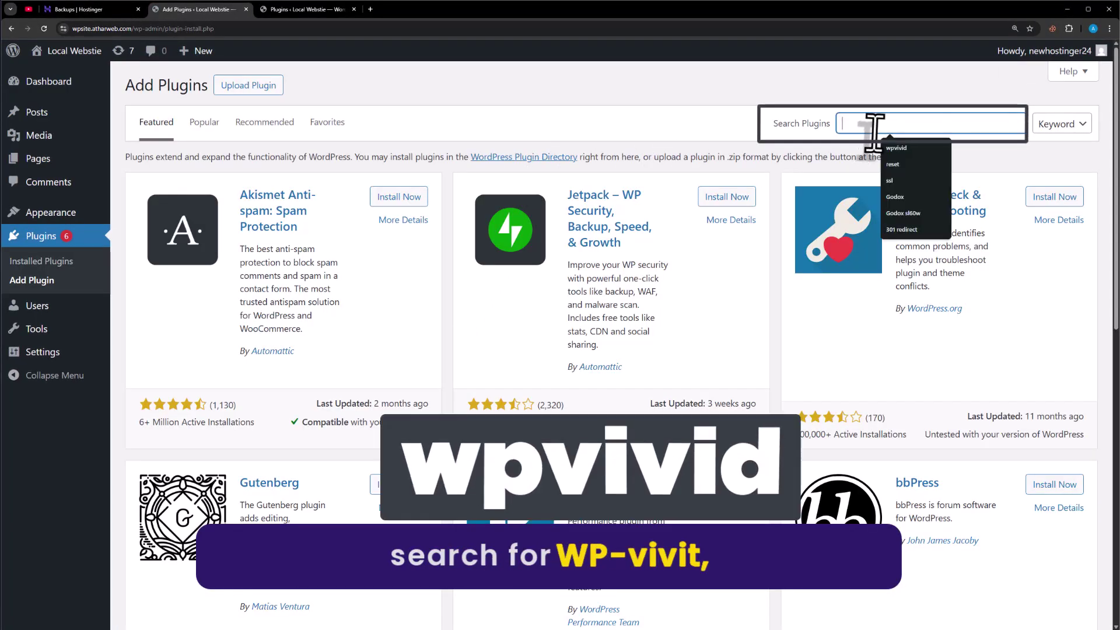
{"action": "type", "text": "wpvivid"}
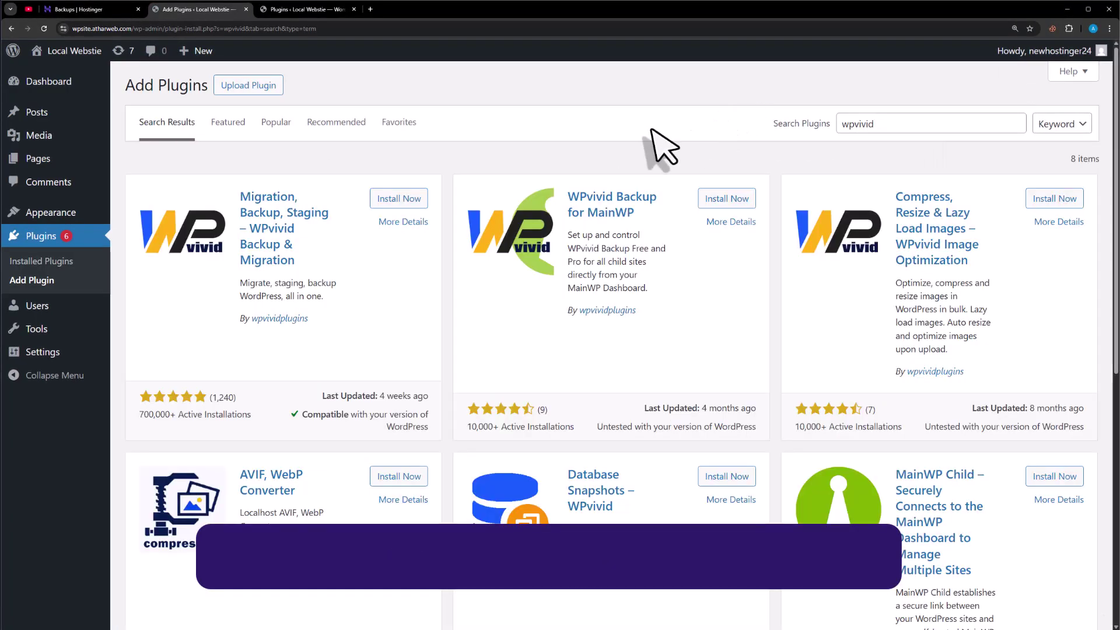
{"action": "left_click", "coordinate": [399, 199]}
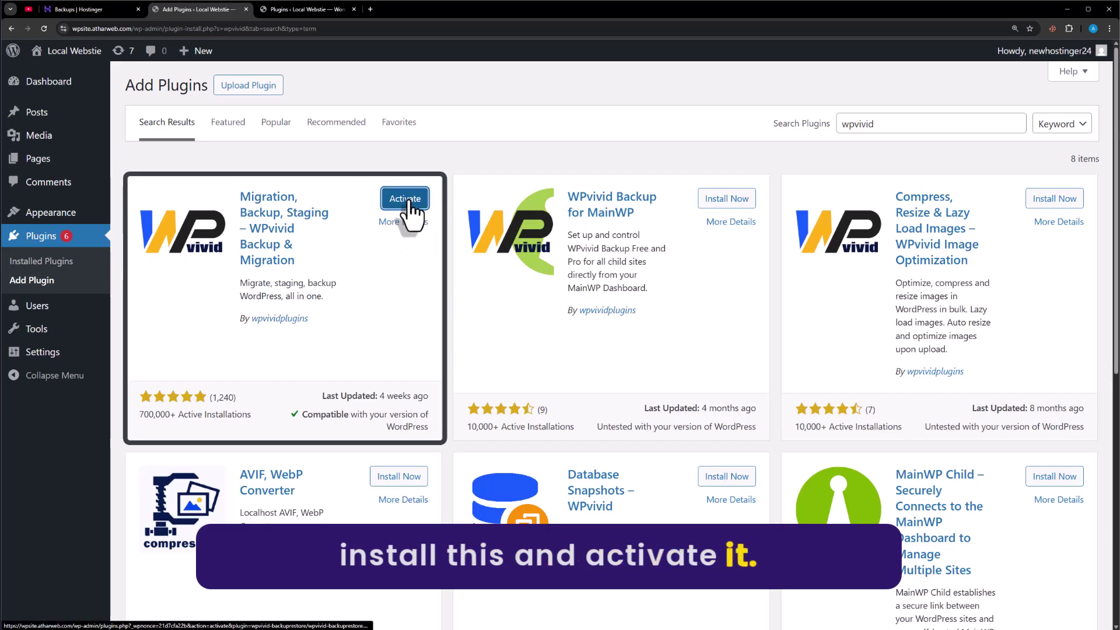
{"action": "left_click", "coordinate": [405, 199]}
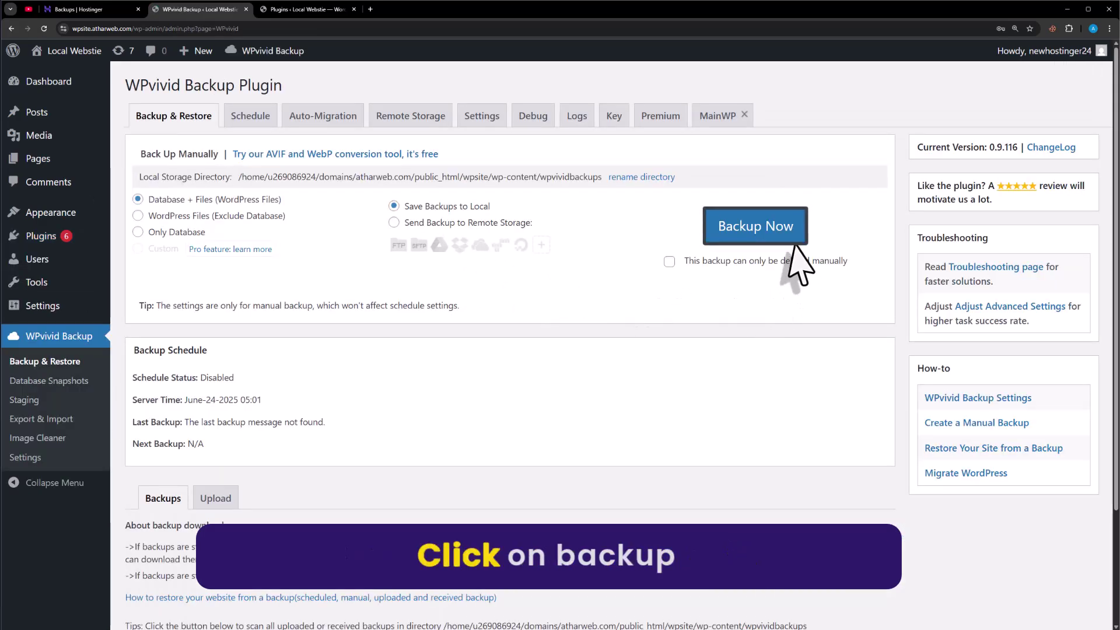
Step: Create a WPvivid backup of the database and files and download it
{"action": "left_click", "coordinate": [774, 237]}
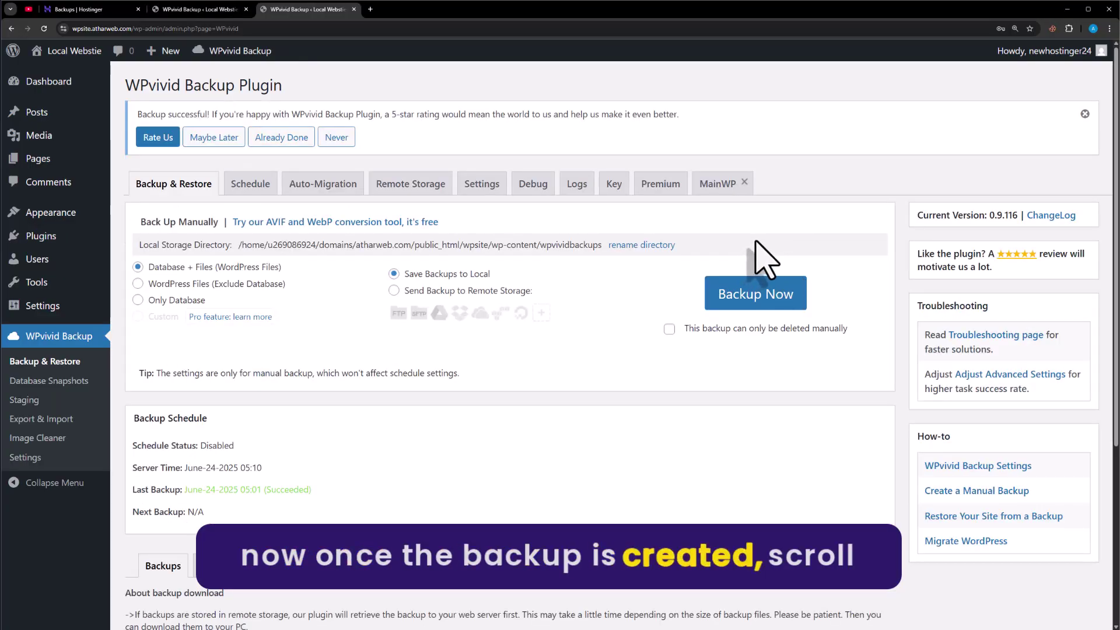
{"action": "scroll", "coordinate": [762, 259], "scroll_direction": "down", "scroll_amount": 5}
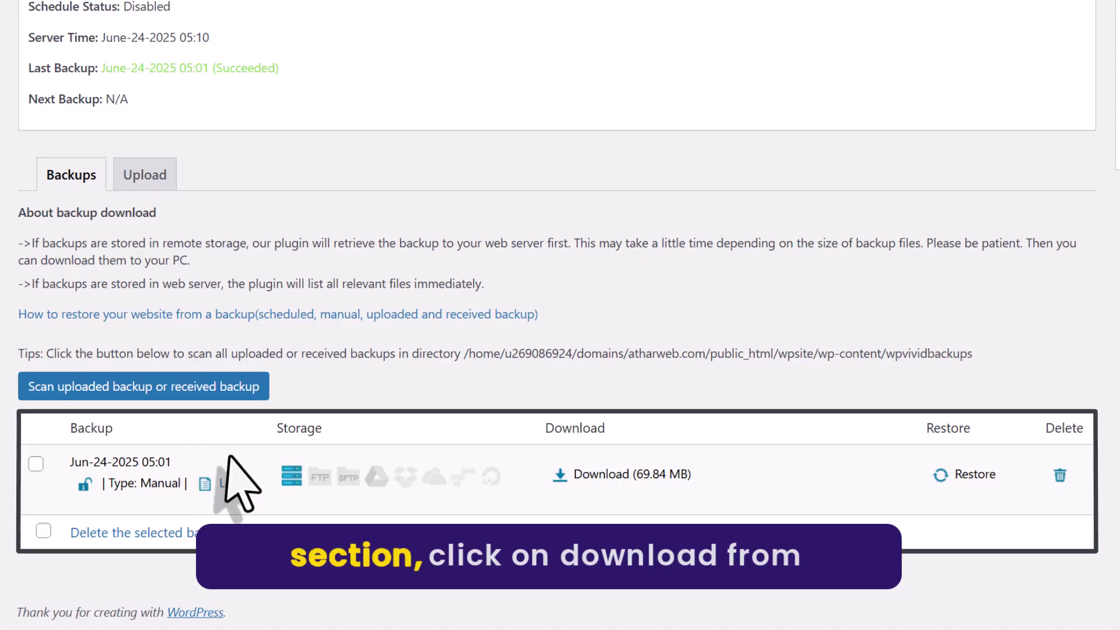
{"action": "left_click", "coordinate": [645, 483]}
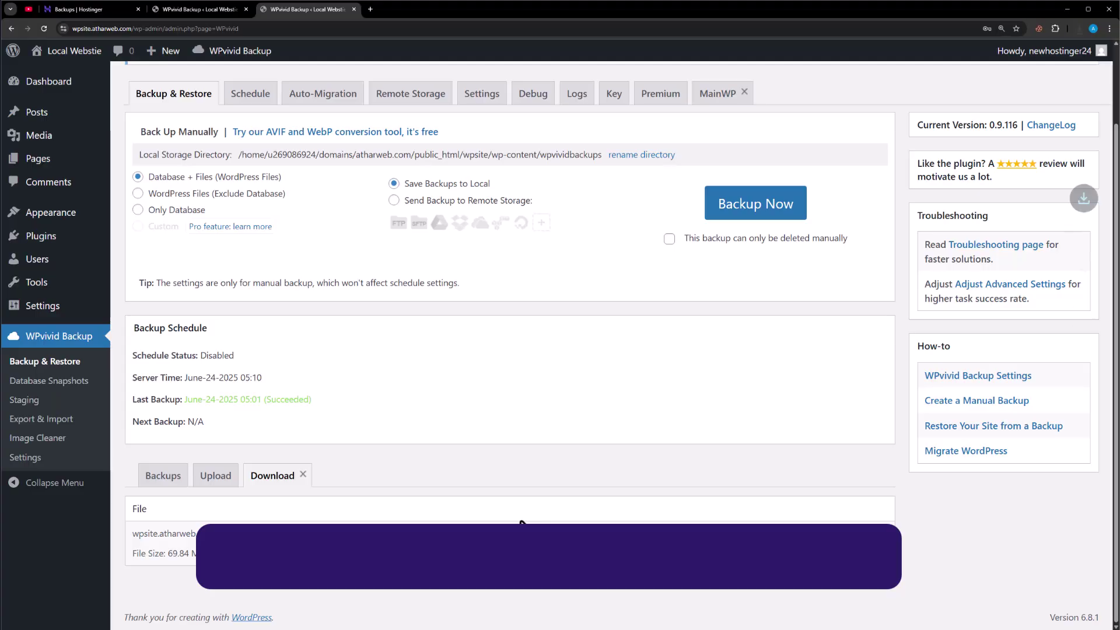
Step: Confirm the 69.84 MB backup download in Chrome, then go back to Hostinger
{"action": "left_click", "coordinate": [1075, 30]}
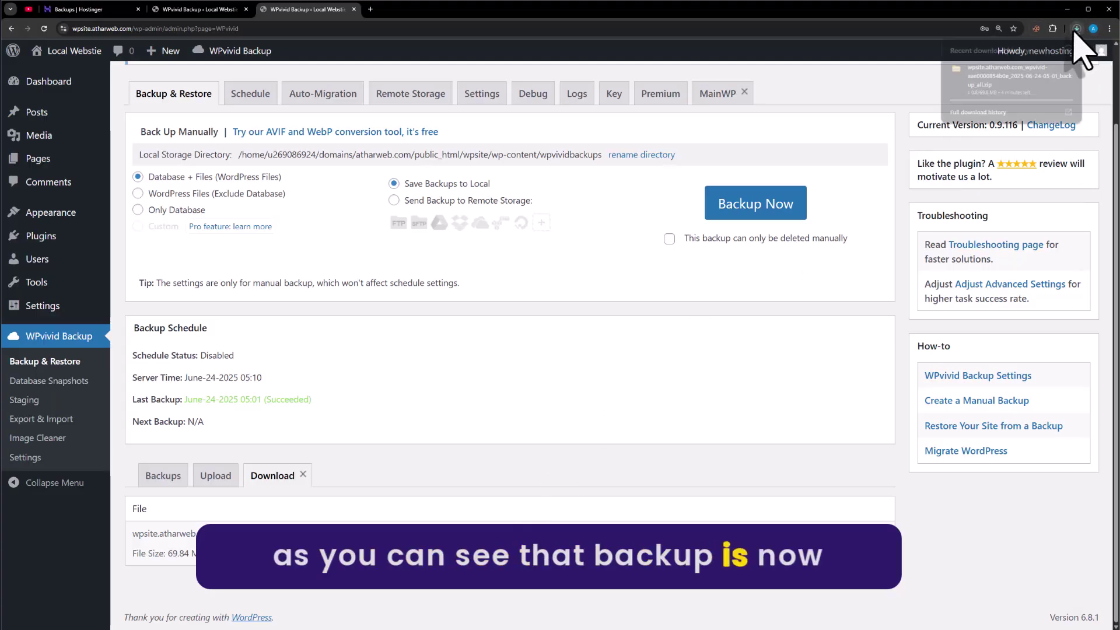
{"action": "left_click", "coordinate": [850, 251]}
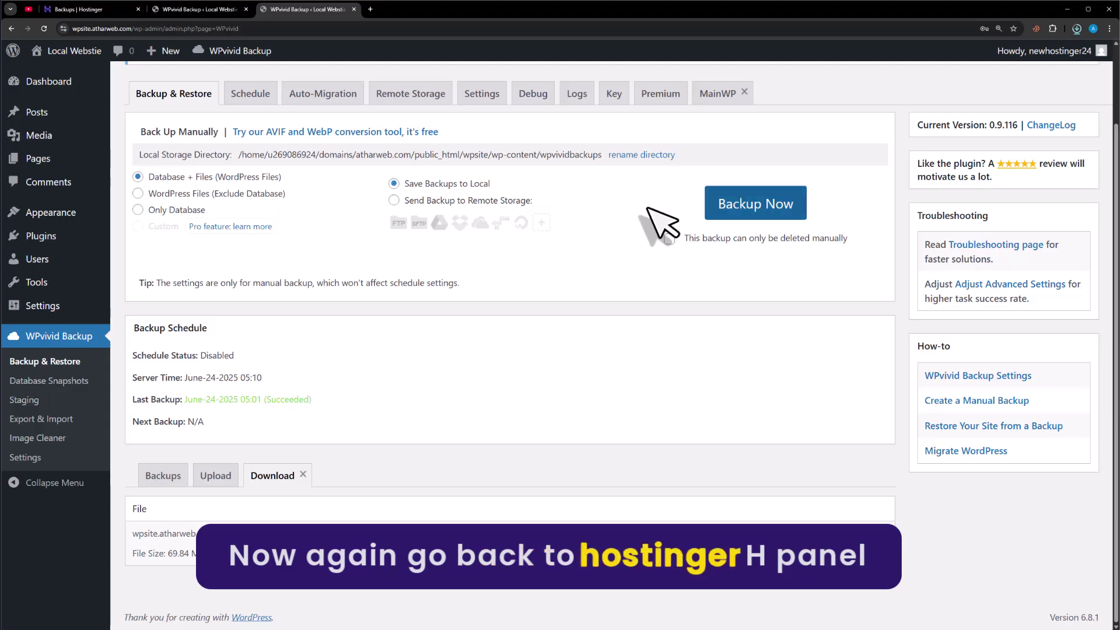
{"action": "left_click", "coordinate": [89, 11]}
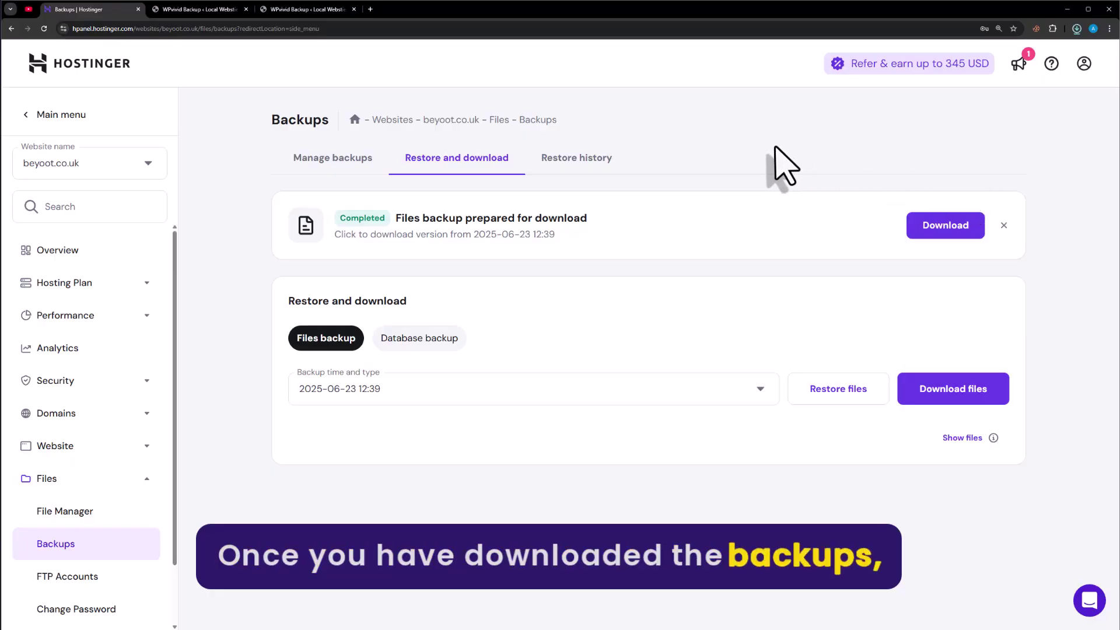
Step: Delete the beyoot.co.uk website from the Websites list, consenting to lose all its data
{"action": "left_click", "coordinate": [55, 115]}
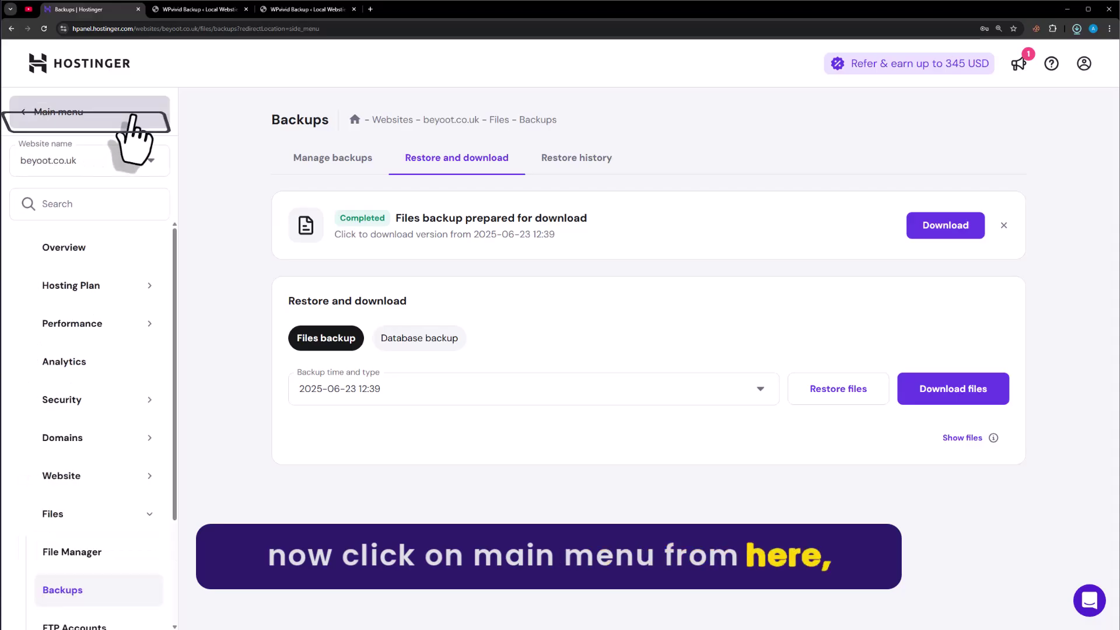
{"action": "left_click", "coordinate": [105, 206]}
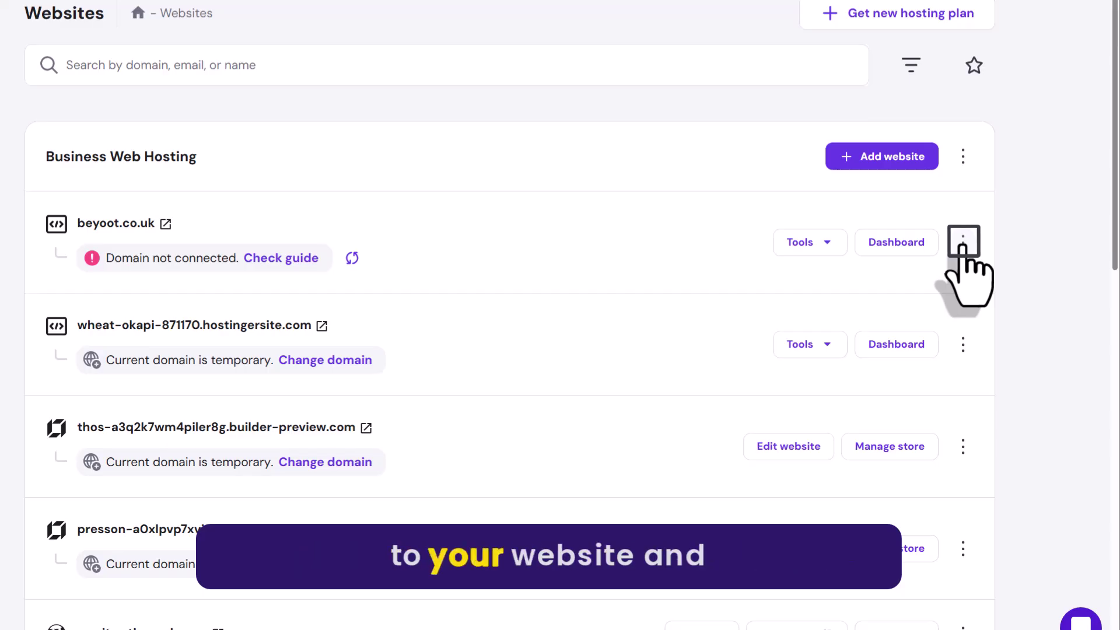
{"action": "left_click", "coordinate": [963, 242]}
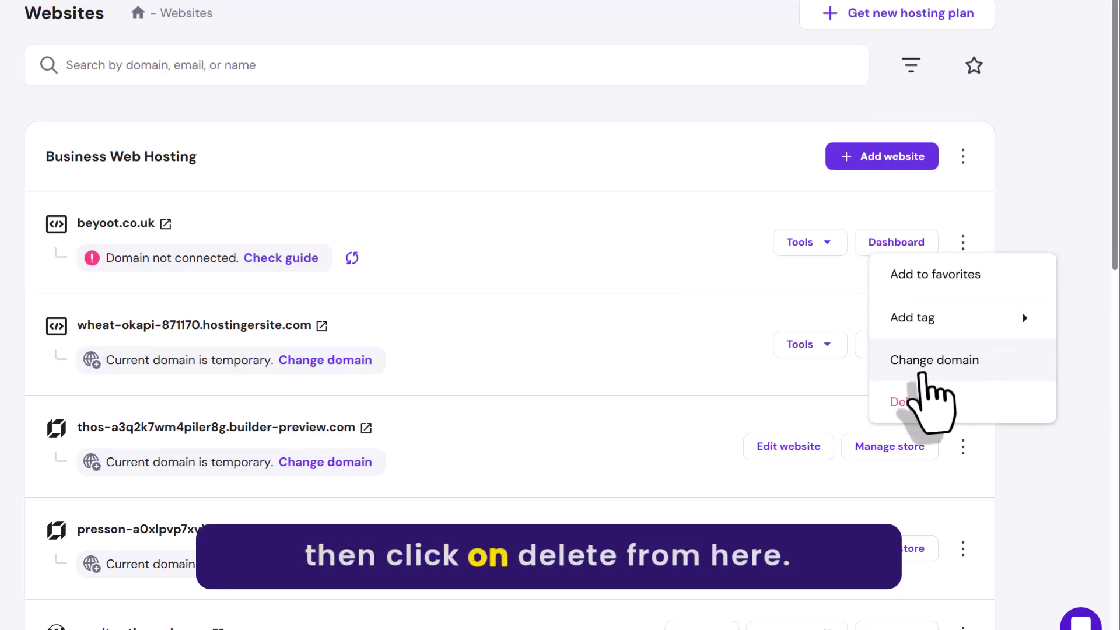
{"action": "left_click", "coordinate": [908, 402]}
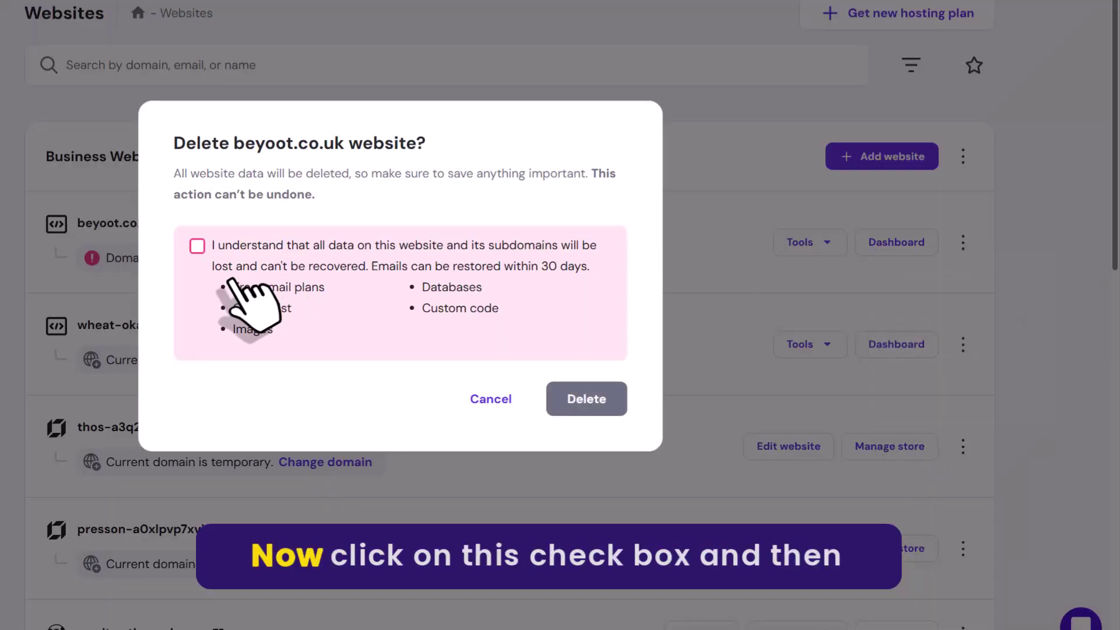
{"action": "left_click", "coordinate": [199, 246]}
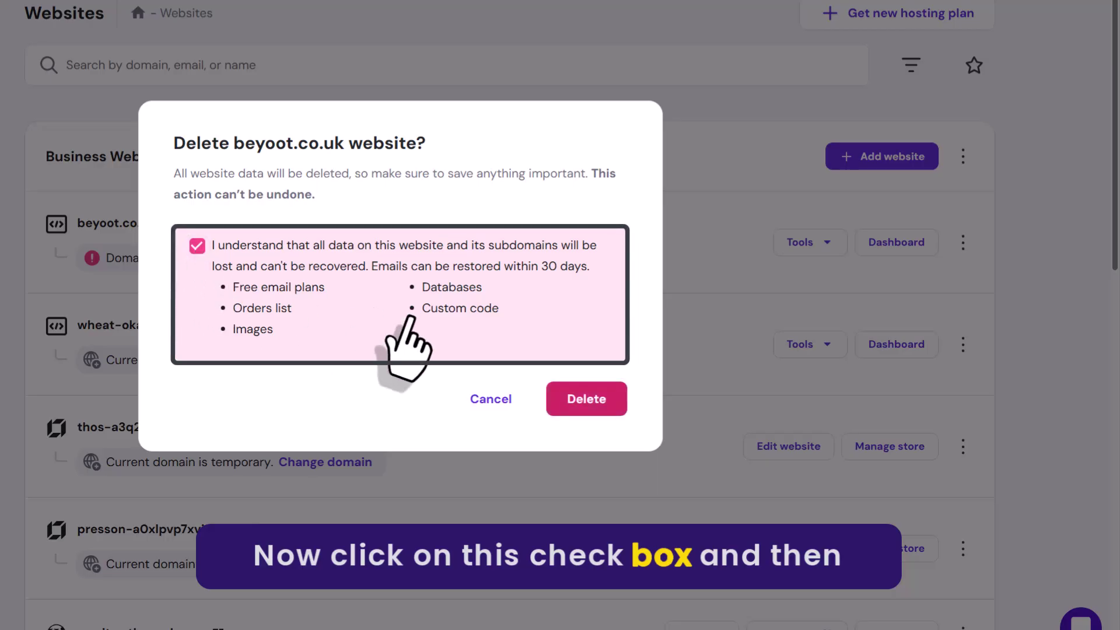
{"action": "left_click", "coordinate": [578, 399]}
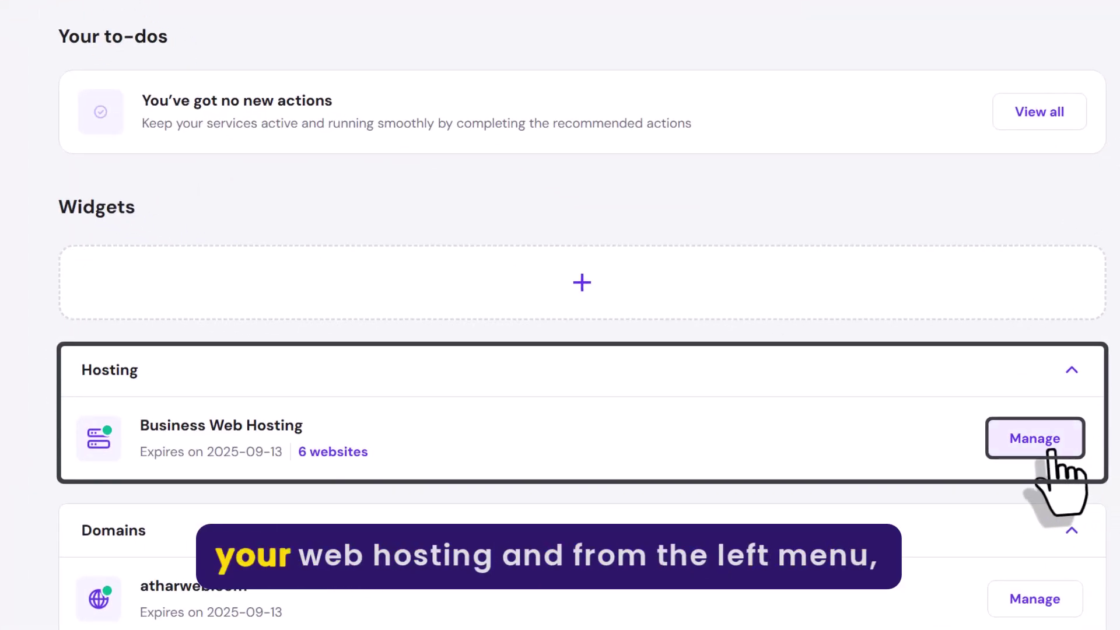
Step: Add a new website on the Business plan via 'Create a website', continuing to the domain step
{"action": "left_click", "coordinate": [1035, 438]}
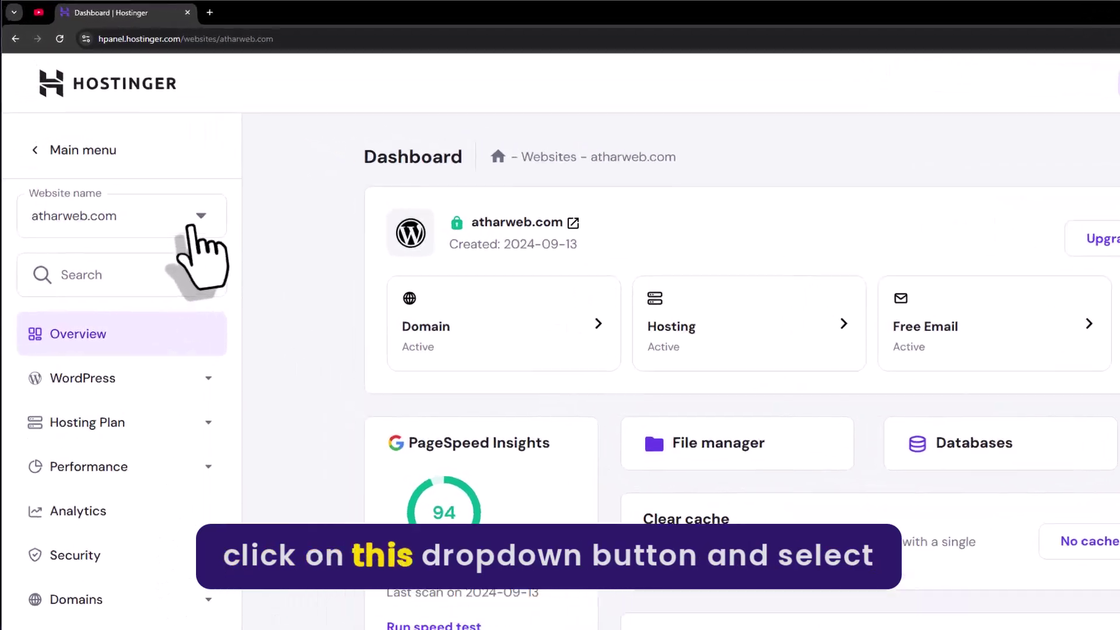
{"action": "left_click", "coordinate": [139, 166]}
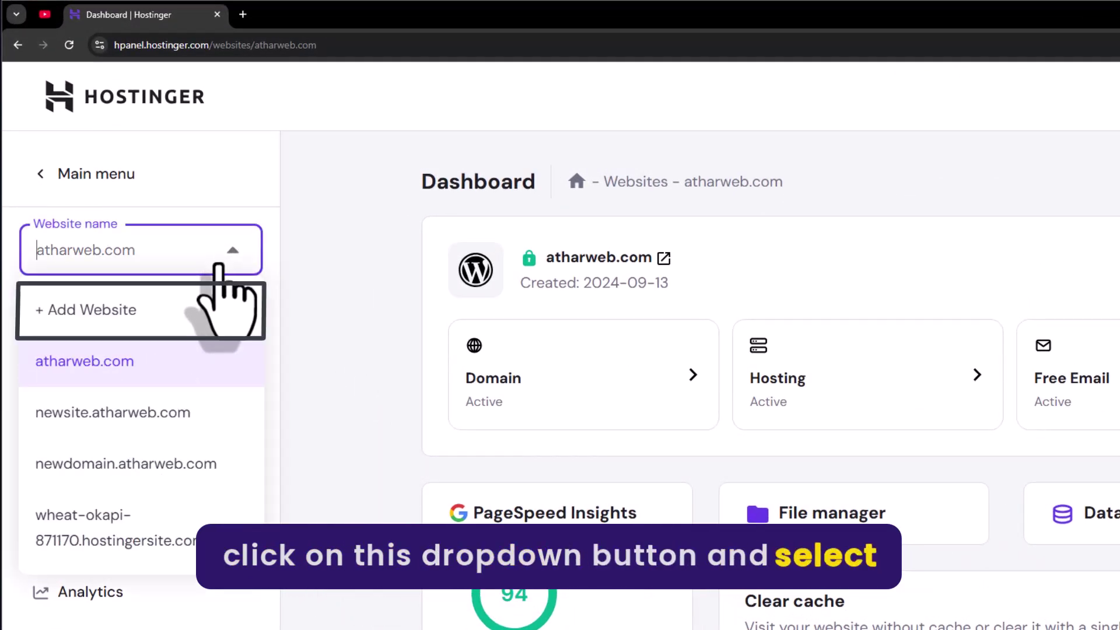
{"action": "left_click", "coordinate": [161, 310]}
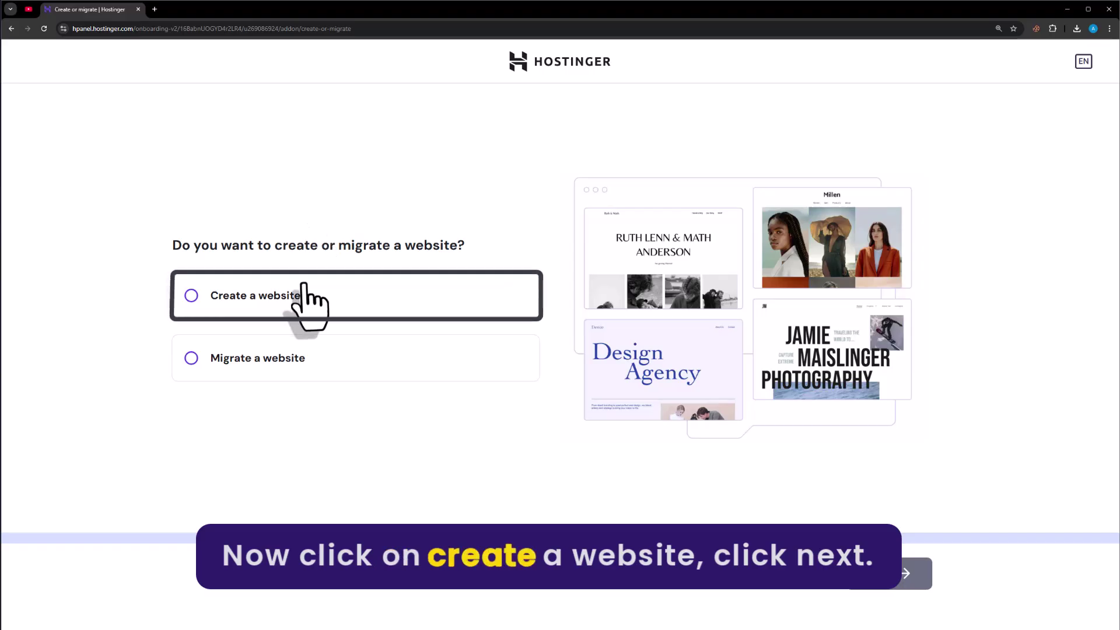
{"action": "left_click", "coordinate": [301, 297]}
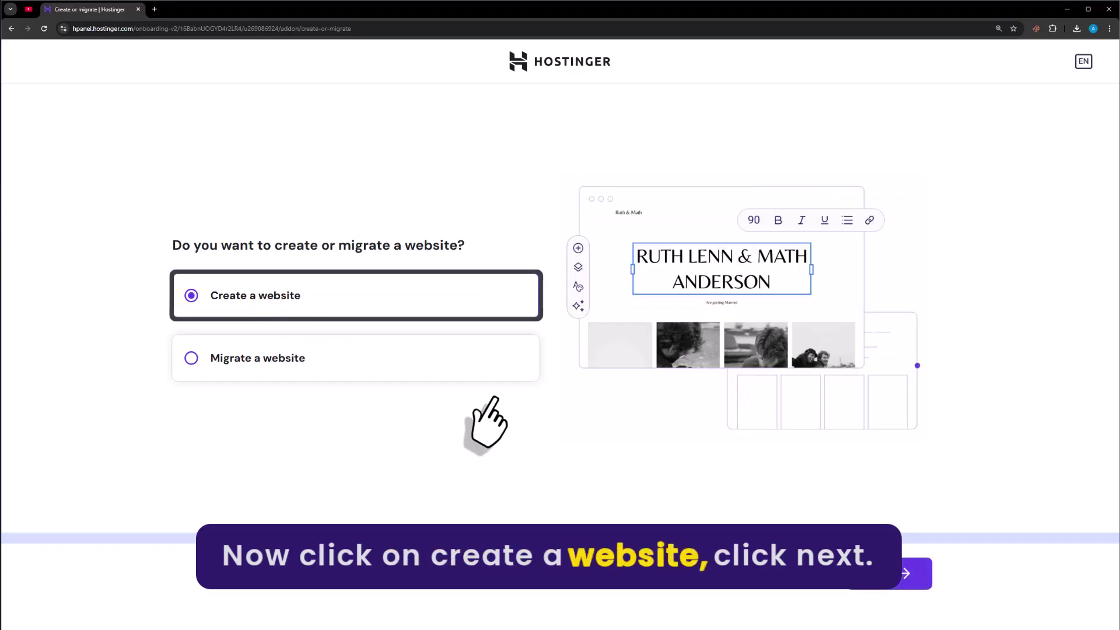
{"action": "left_click", "coordinate": [890, 586]}
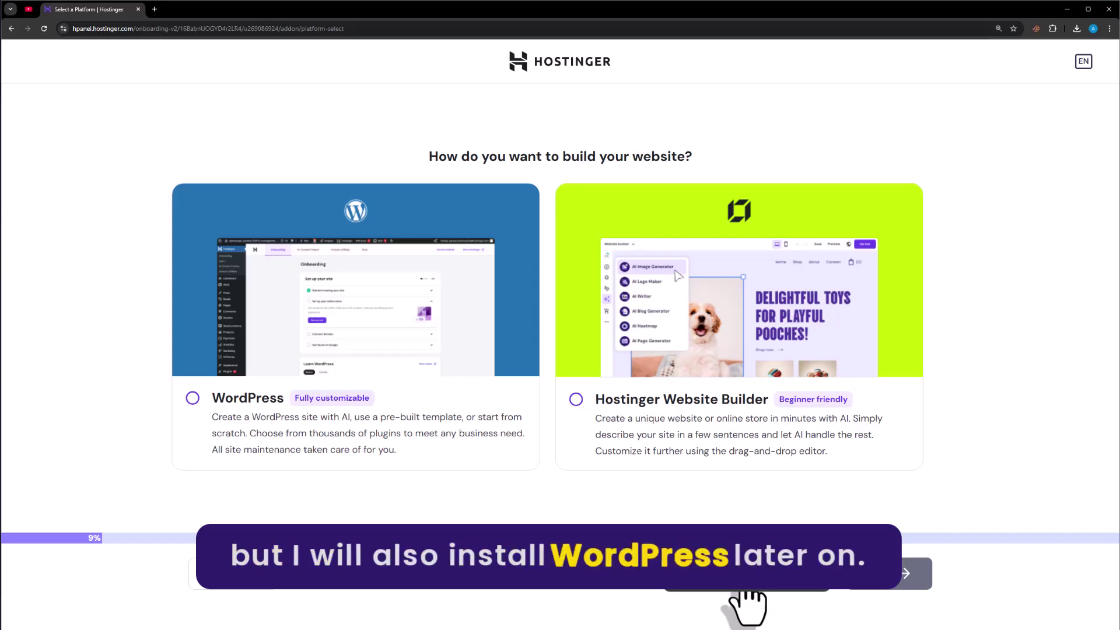
{"action": "left_click", "coordinate": [858, 400]}
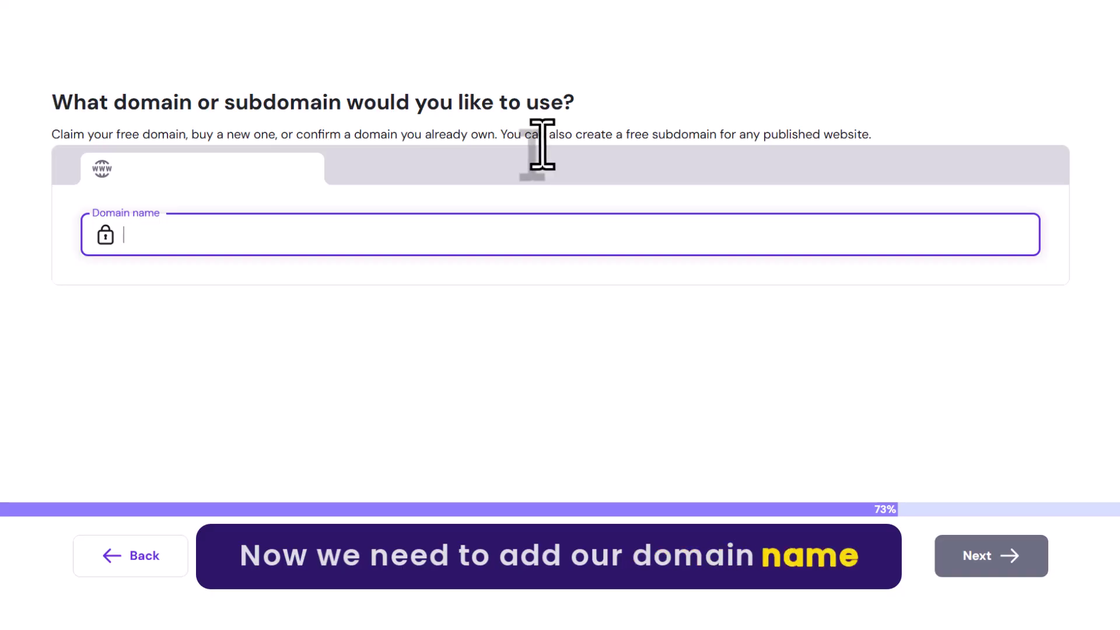
Step: Use the already-owned domain beyoot.co.uk for the new website and continue
{"action": "type", "text": "beyoot.co.uk"}
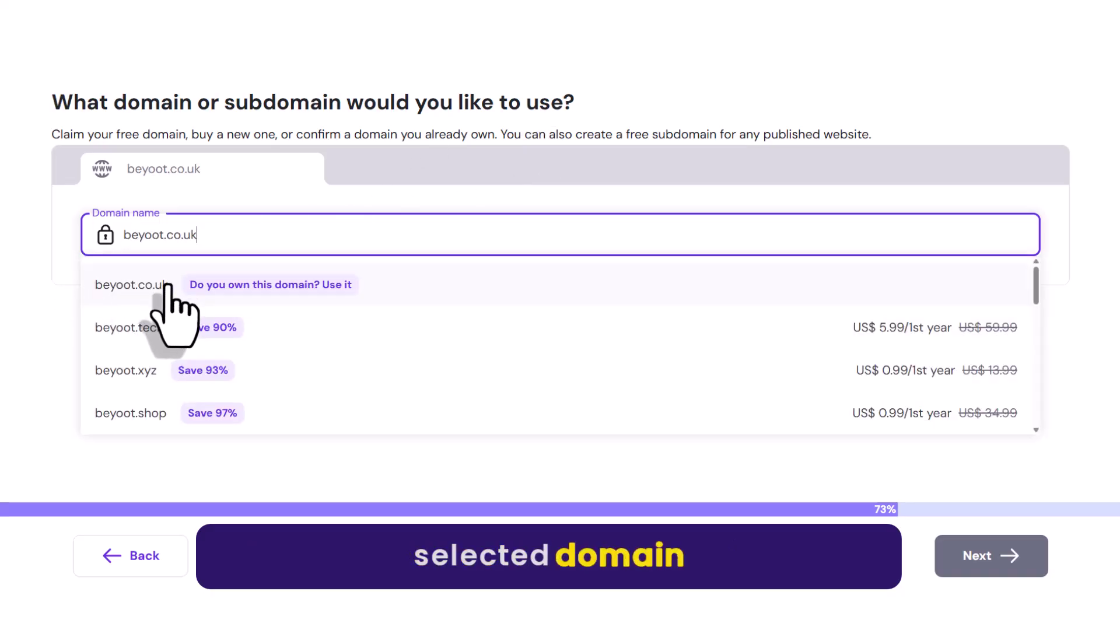
{"action": "left_click", "coordinate": [166, 284]}
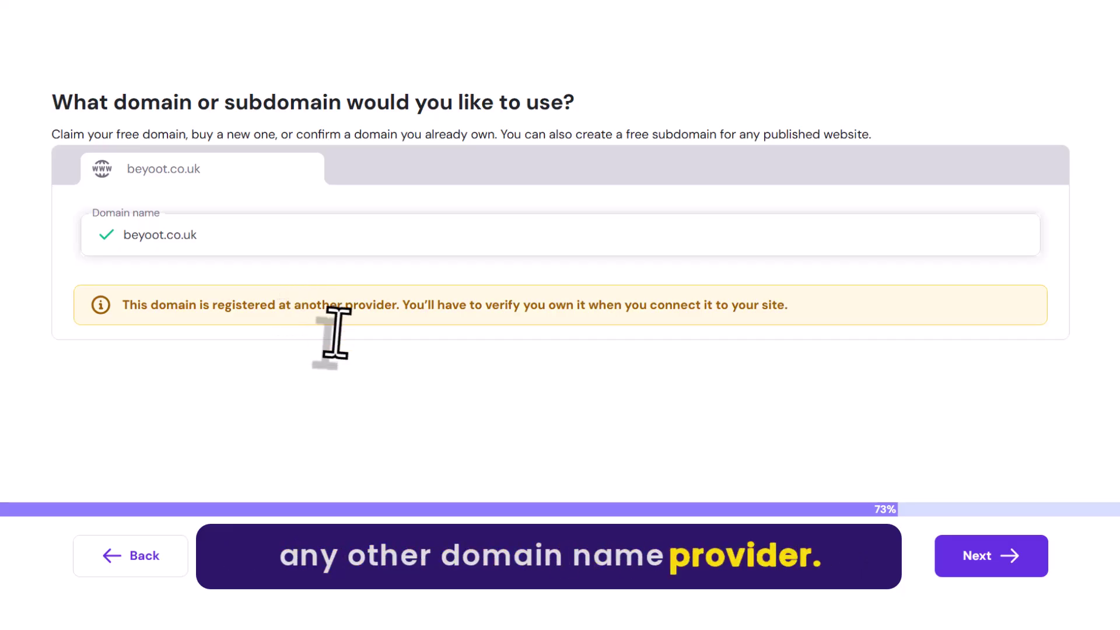
{"action": "left_click", "coordinate": [1021, 567]}
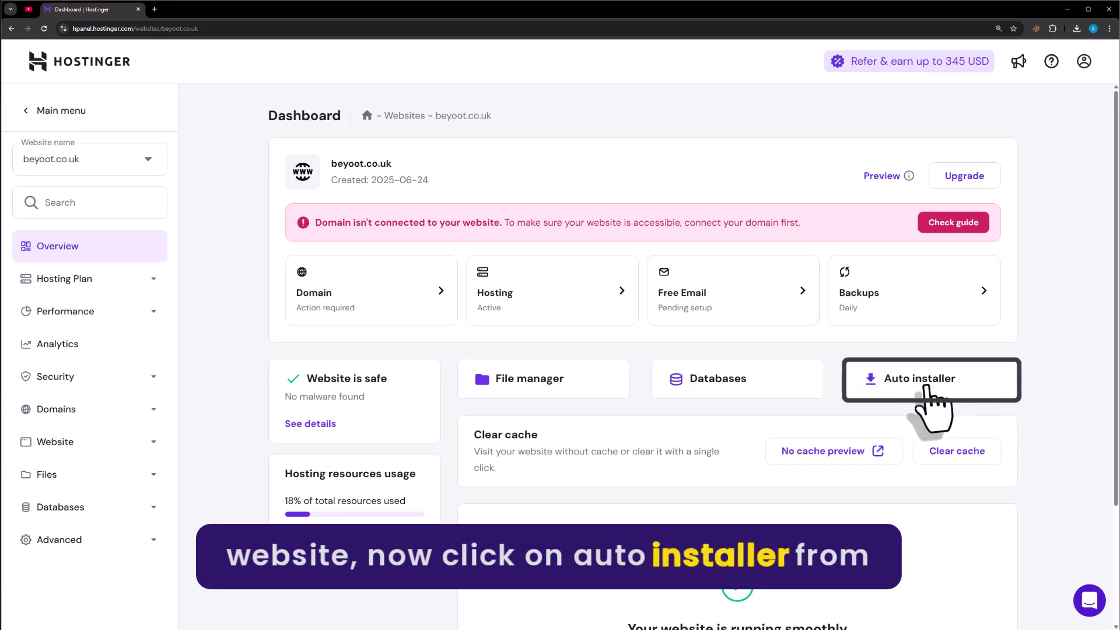
Step: Install WordPress titled Move WordPress via Auto installer with defaults, then open its admin
{"action": "left_click", "coordinate": [968, 380]}
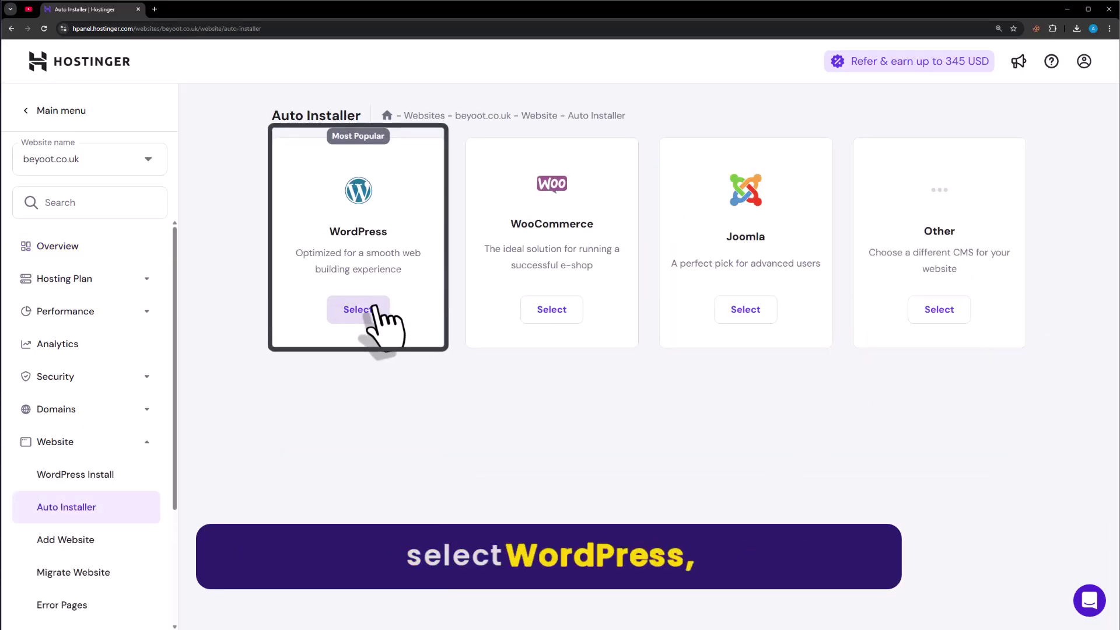
{"action": "left_click", "coordinate": [357, 309]}
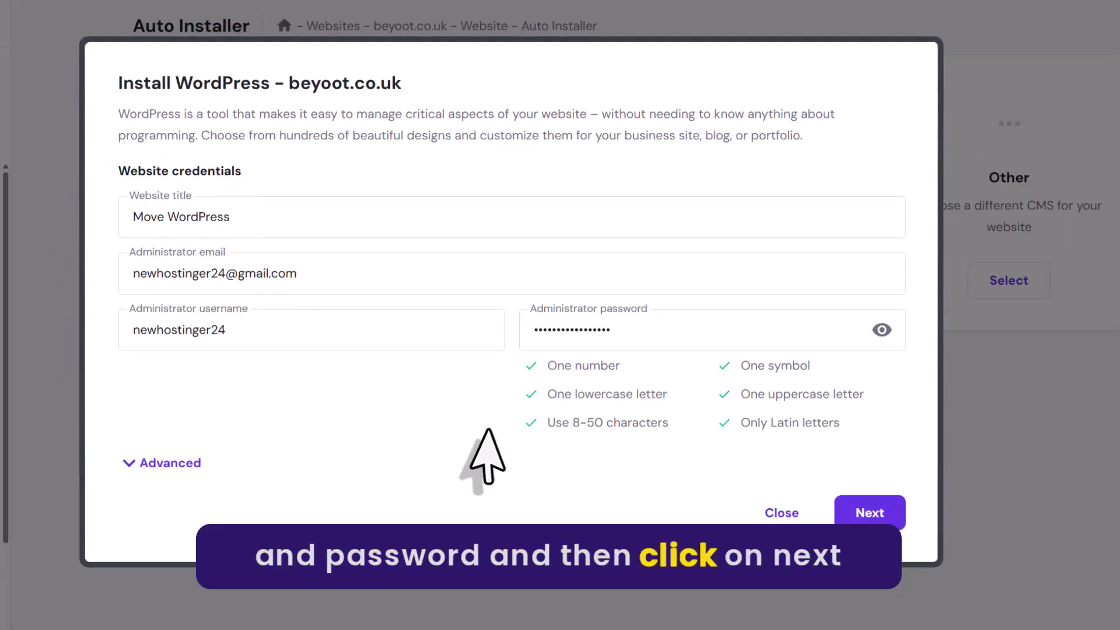
{"action": "left_click", "coordinate": [883, 514]}
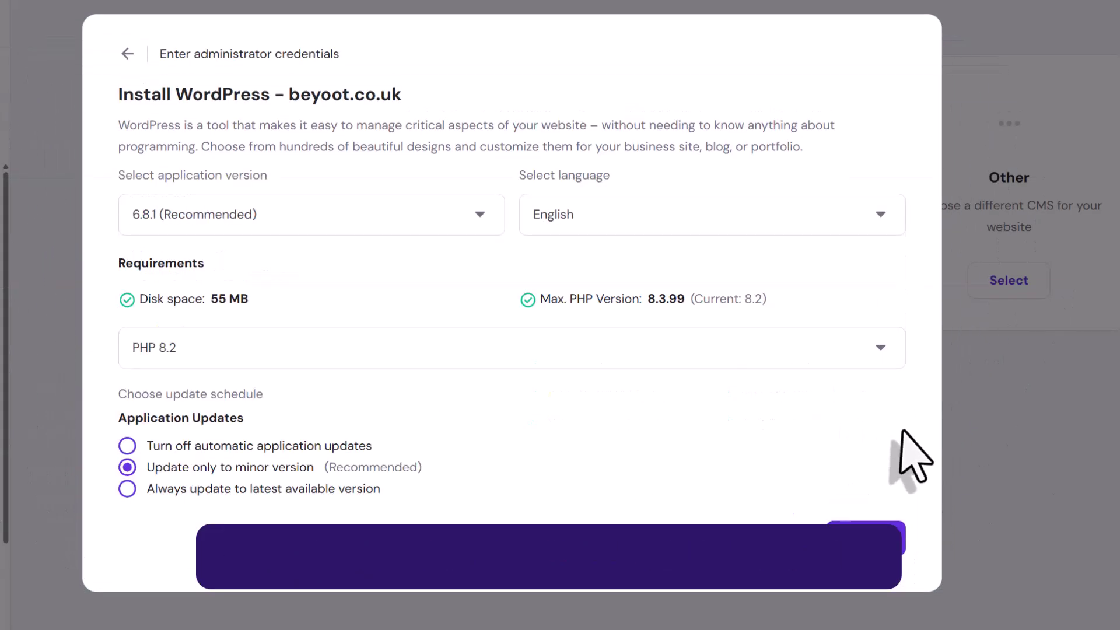
{"action": "left_click", "coordinate": [866, 540]}
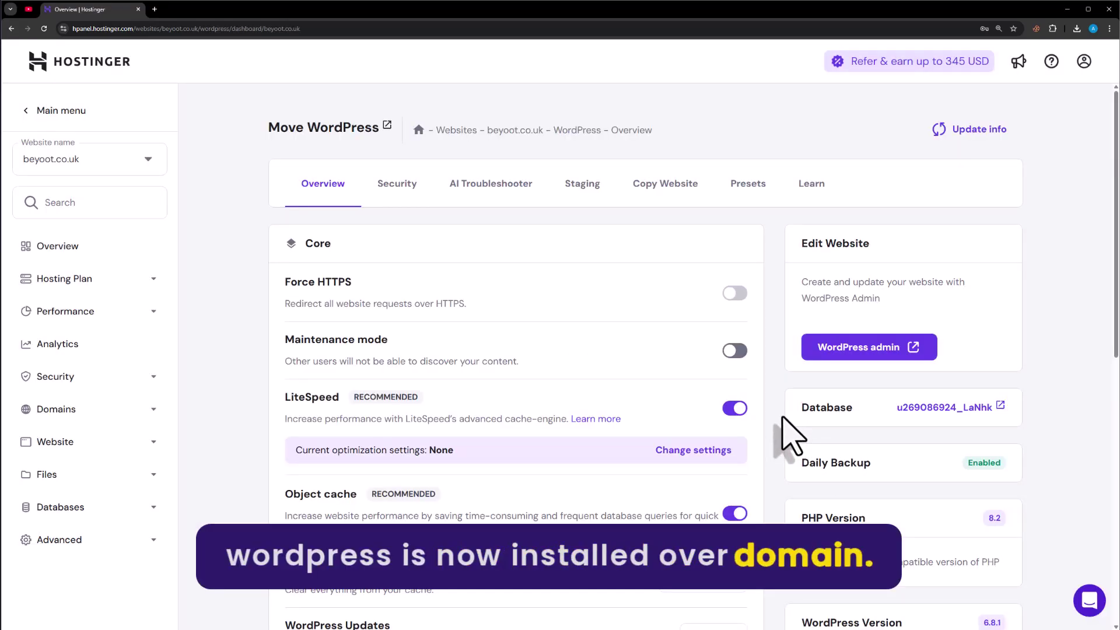
{"action": "left_click", "coordinate": [880, 354]}
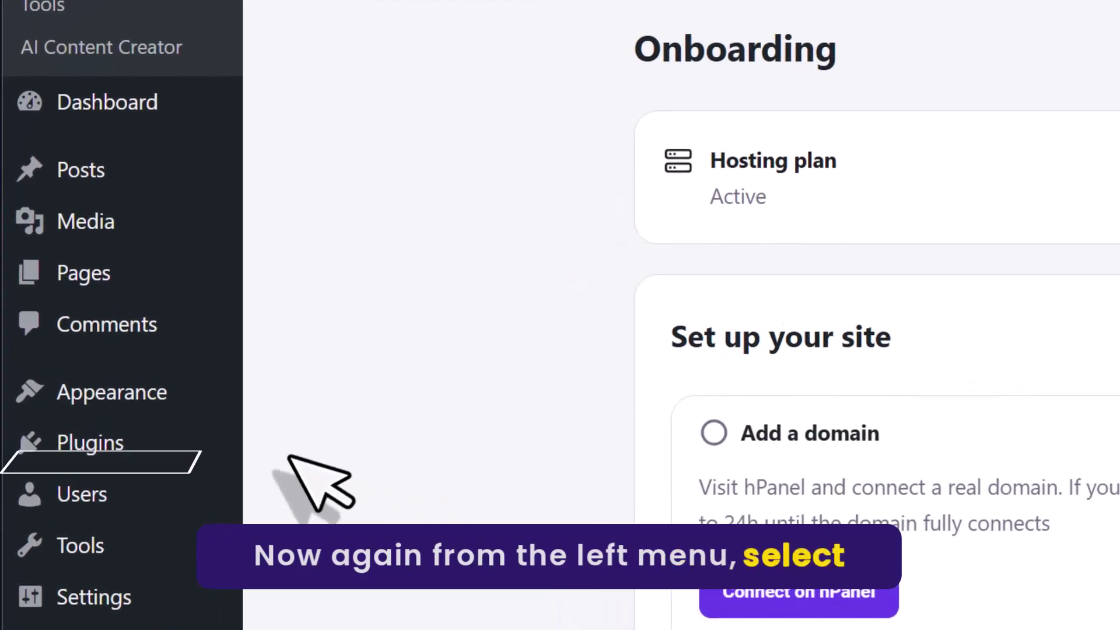
Step: Search Plugins > Add Plugin for 'wpvivid', then install and activate WPvivid Backup & Migration
{"action": "mouse_move", "coordinate": [183, 443]}
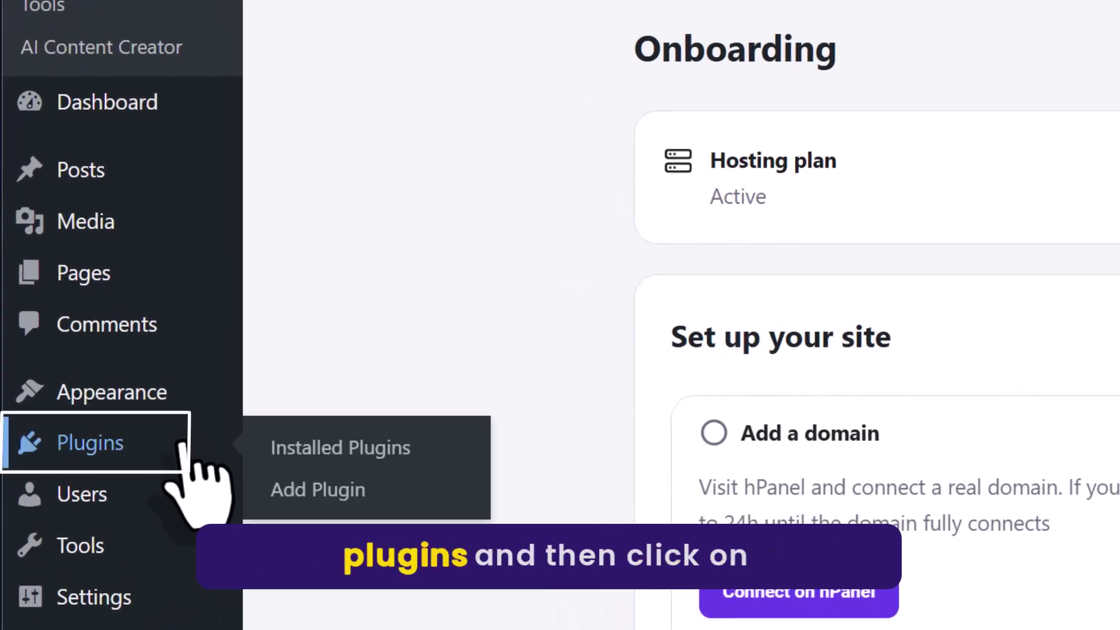
{"action": "left_click", "coordinate": [321, 493]}
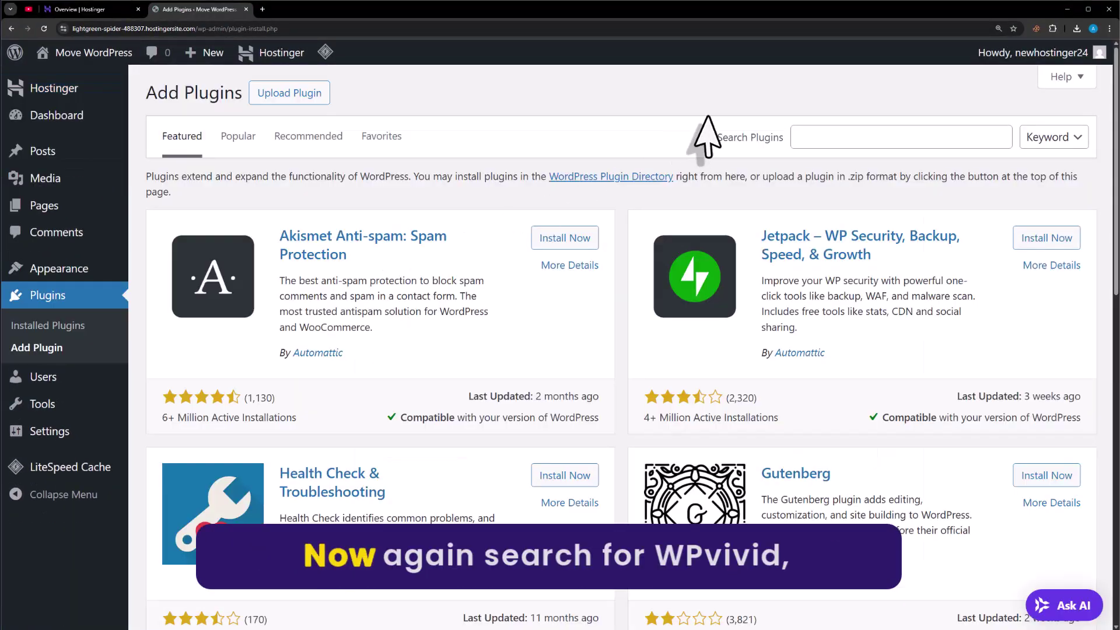
{"action": "left_click", "coordinate": [893, 140]}
{"action": "type", "text": "wpvivid"}
{"action": "key", "text": "Return"}
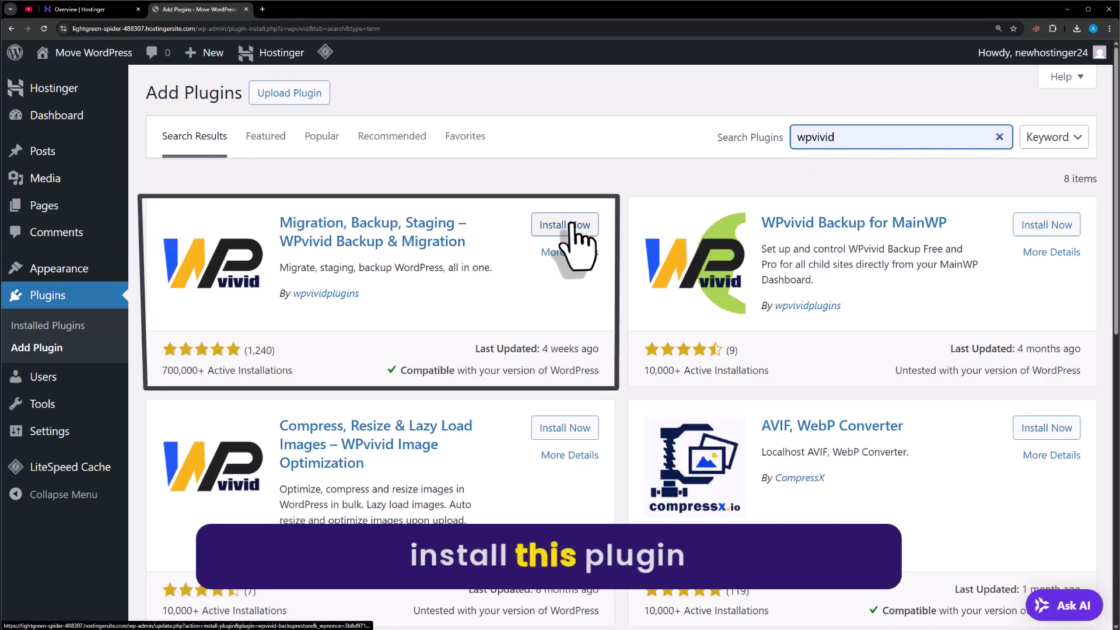
{"action": "left_click", "coordinate": [594, 225]}
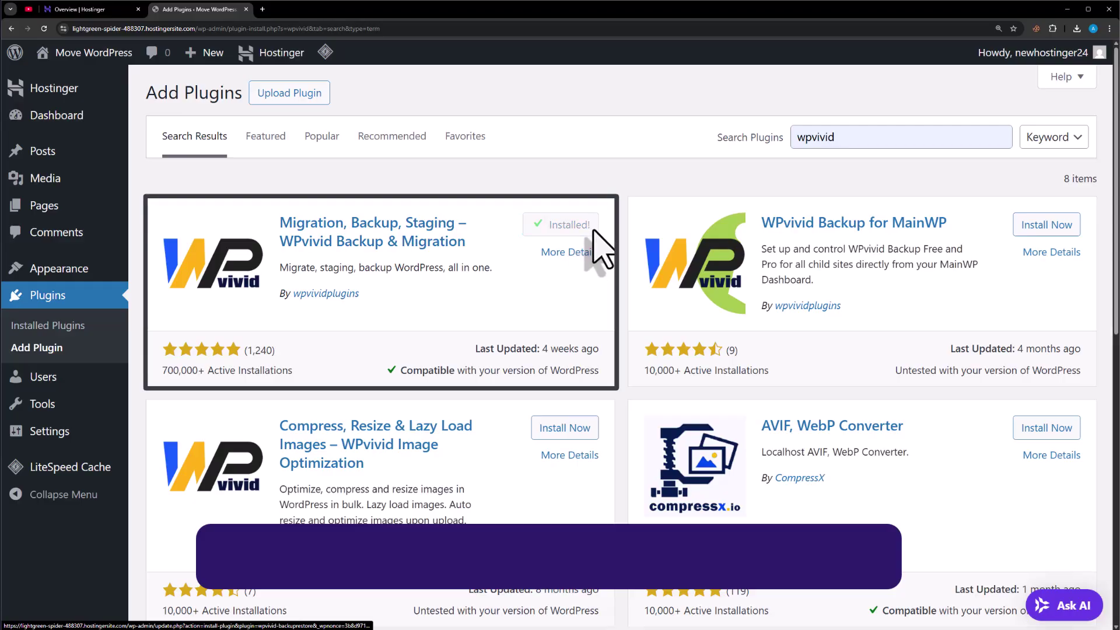
{"action": "left_click", "coordinate": [575, 226]}
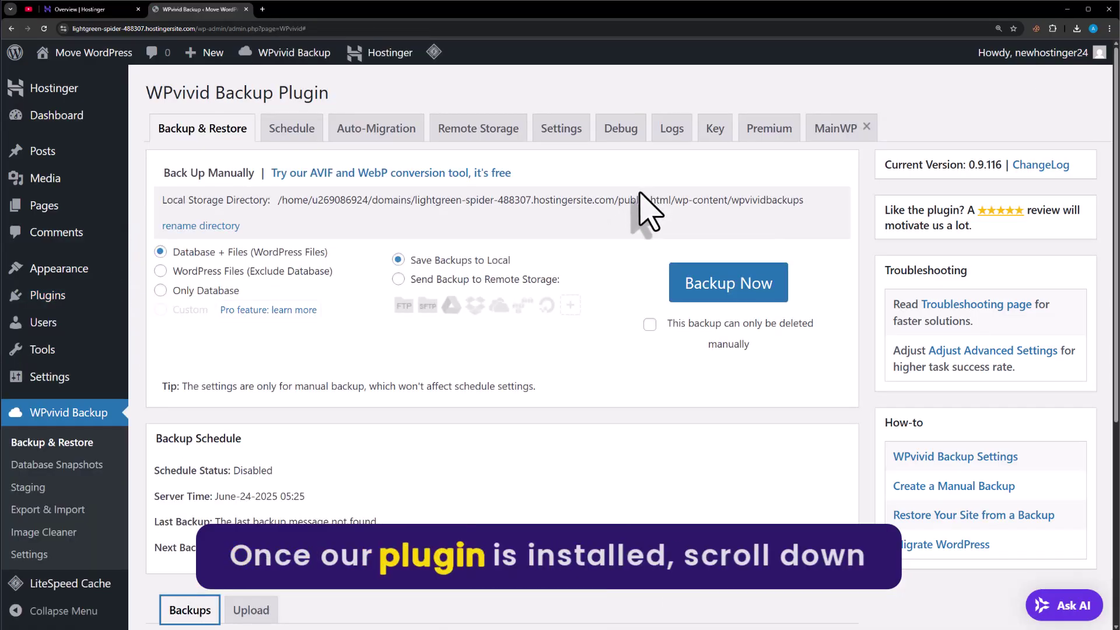
Step: Upload the 69.84 MB backup zip from Downloads through WPvivid's Upload tab
{"action": "scroll", "coordinate": [645, 210], "scroll_direction": "down", "scroll_amount": 5}
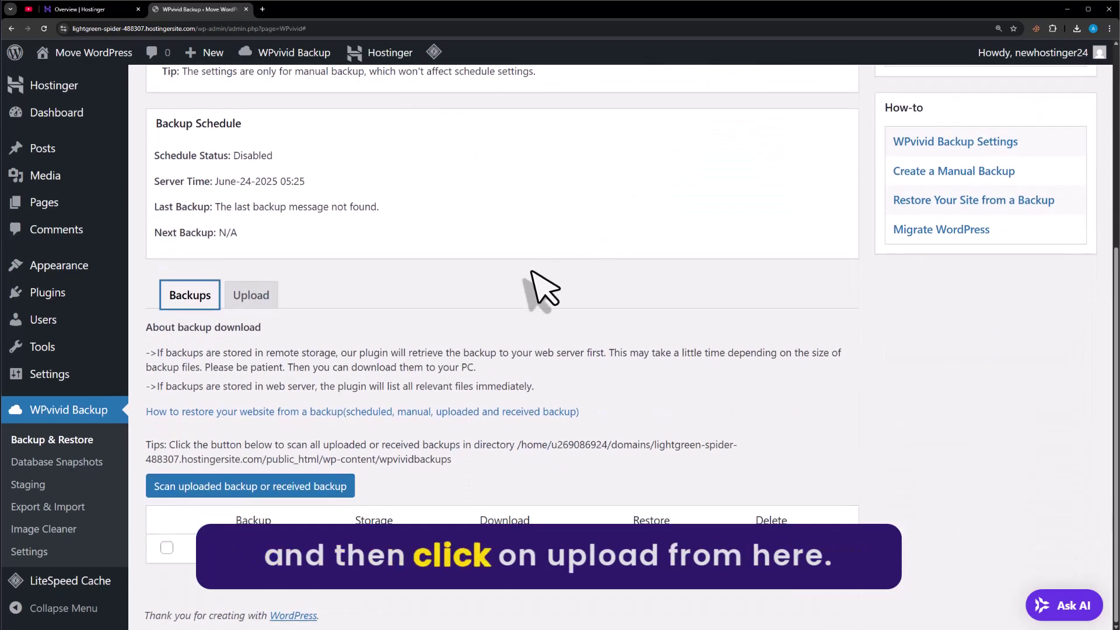
{"action": "left_click", "coordinate": [255, 296]}
{"action": "scroll", "coordinate": [587, 286], "scroll_direction": "down", "scroll_amount": 1}
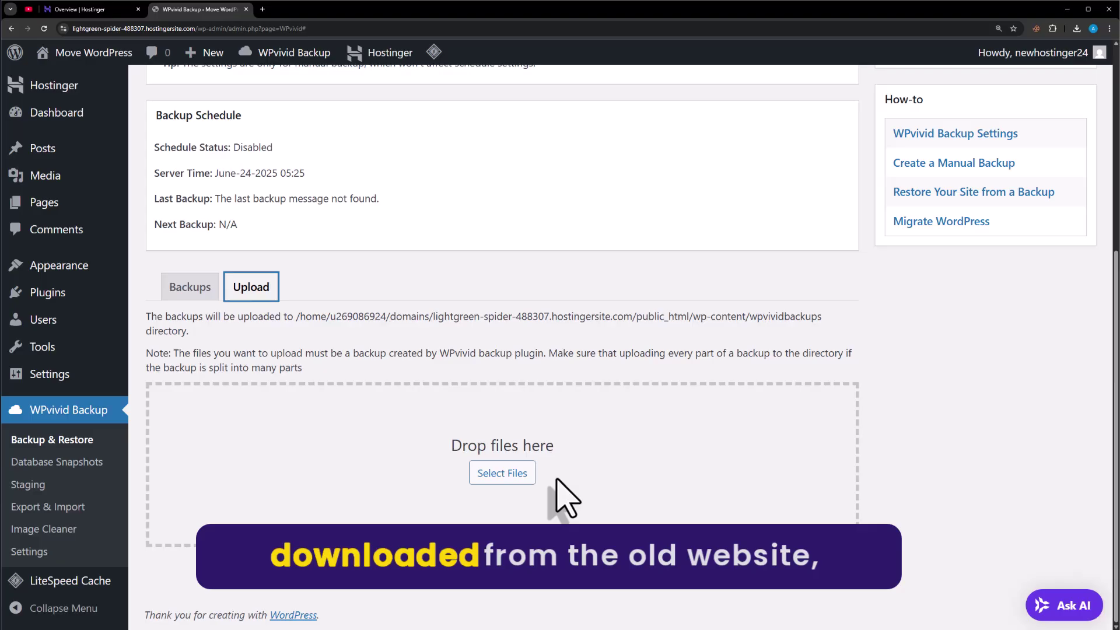
{"action": "left_click", "coordinate": [521, 480]}
{"action": "left_click", "coordinate": [130, 136]}
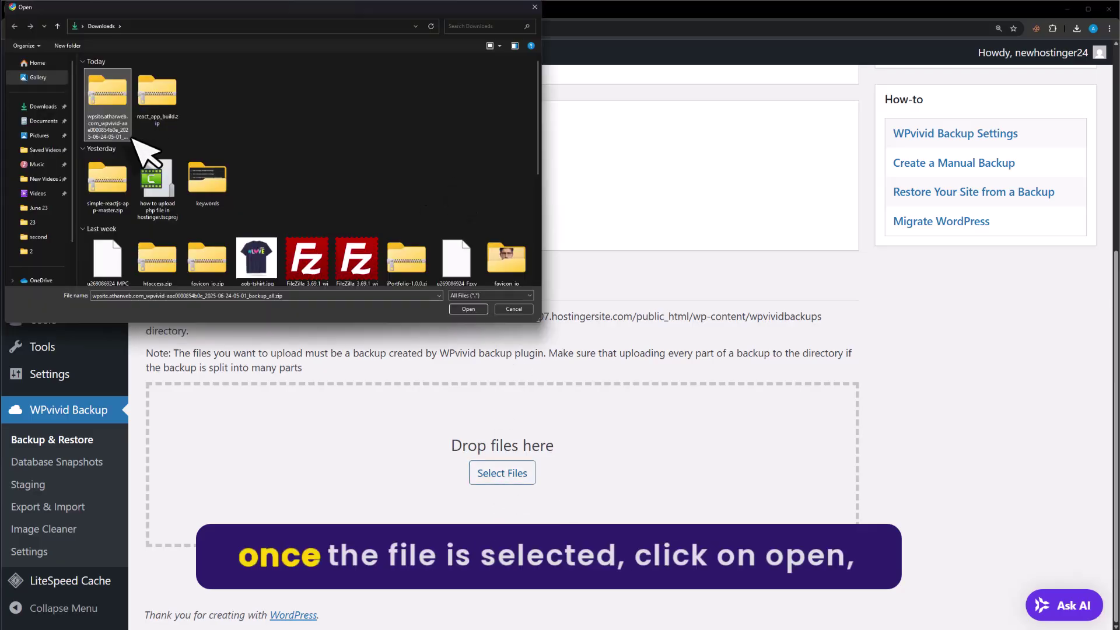
{"action": "left_click", "coordinate": [471, 309]}
{"action": "scroll", "coordinate": [491, 489], "scroll_direction": "down", "scroll_amount": 2}
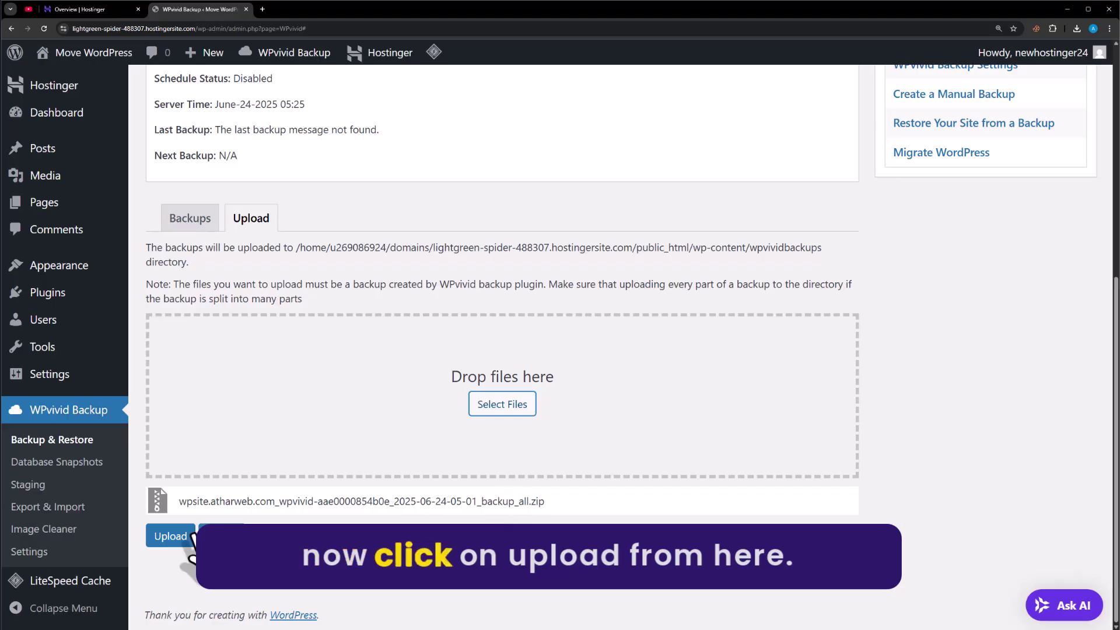
{"action": "left_click", "coordinate": [170, 536]}
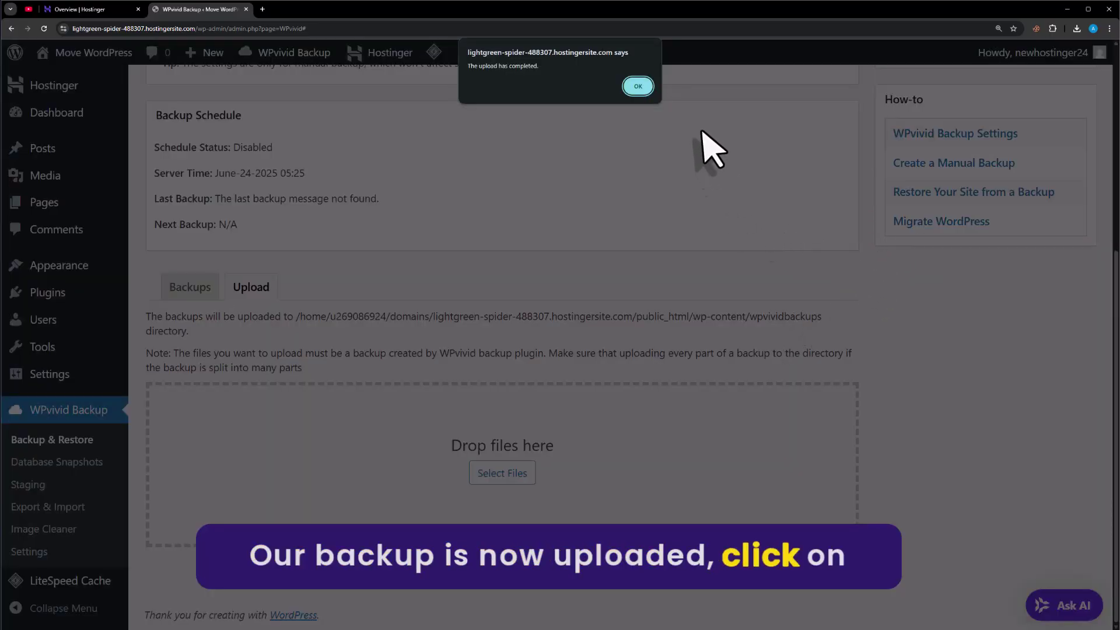
{"action": "left_click", "coordinate": [638, 86]}
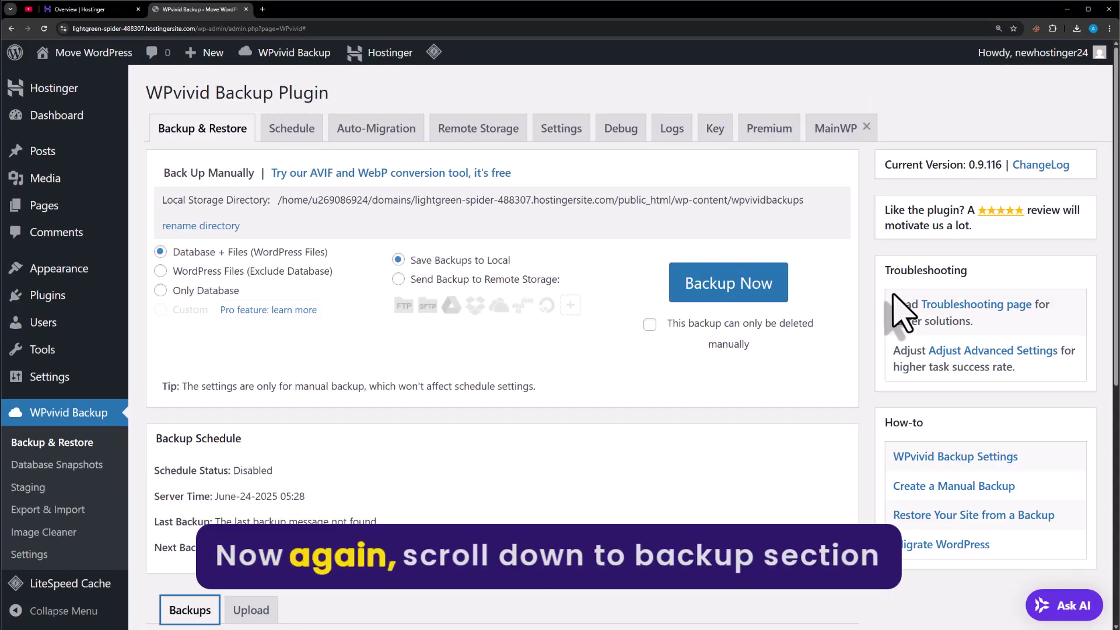
Step: Restore the site from the uploaded Jun-24-2025 05:01 WPvivid backup and dismiss the completion notice
{"action": "scroll", "coordinate": [862, 320], "scroll_direction": "down", "scroll_amount": 7}
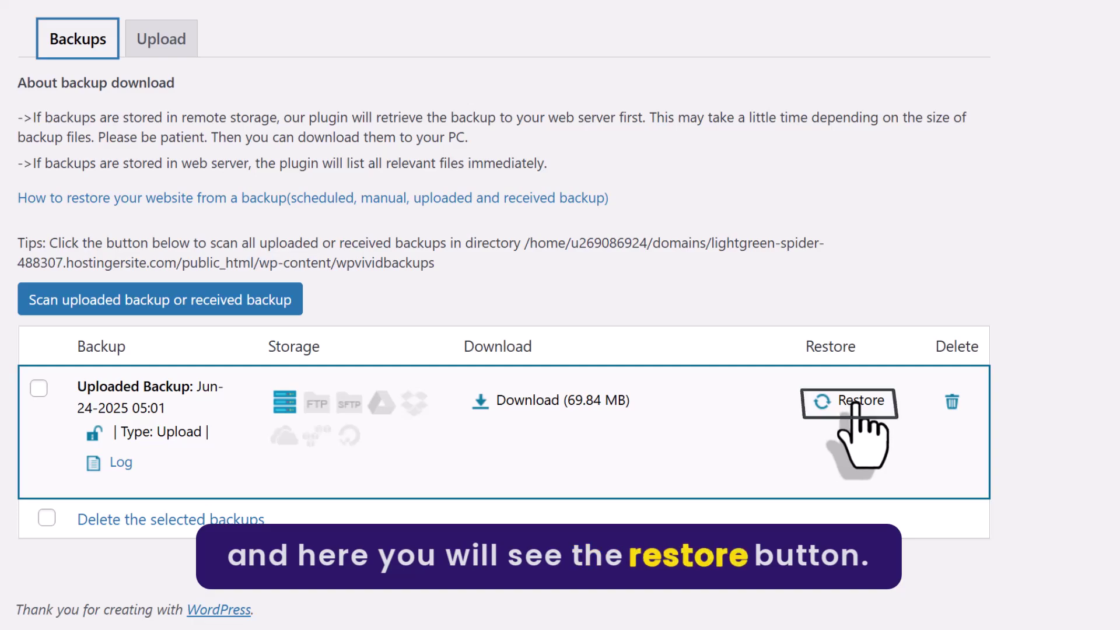
{"action": "left_click", "coordinate": [841, 403]}
{"action": "scroll", "coordinate": [650, 212], "scroll_direction": "down", "scroll_amount": 3}
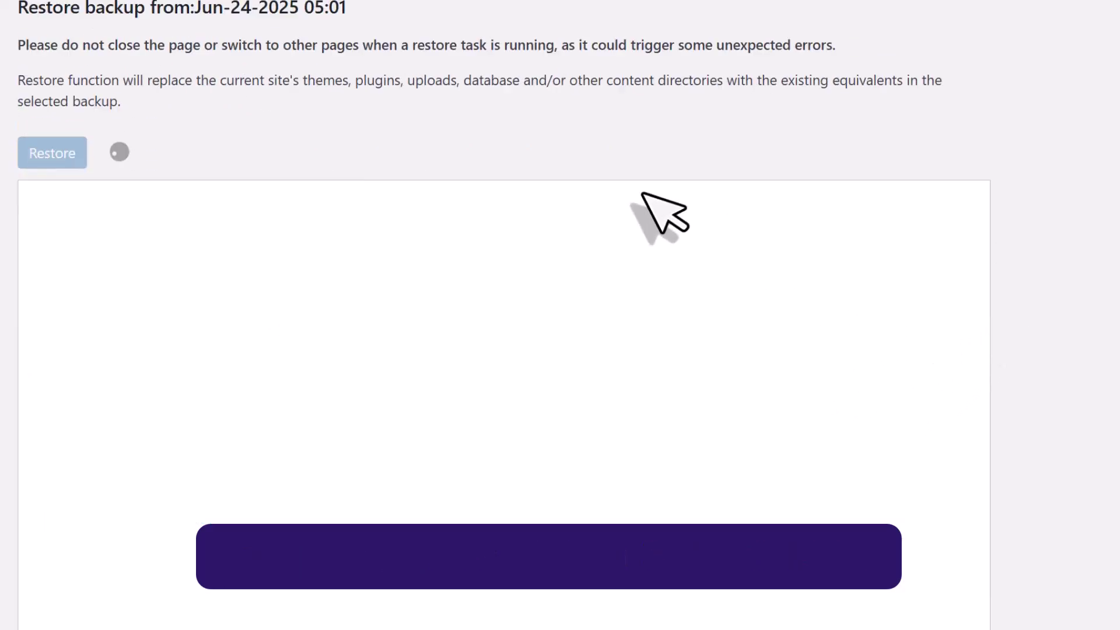
{"action": "left_click", "coordinate": [73, 64]}
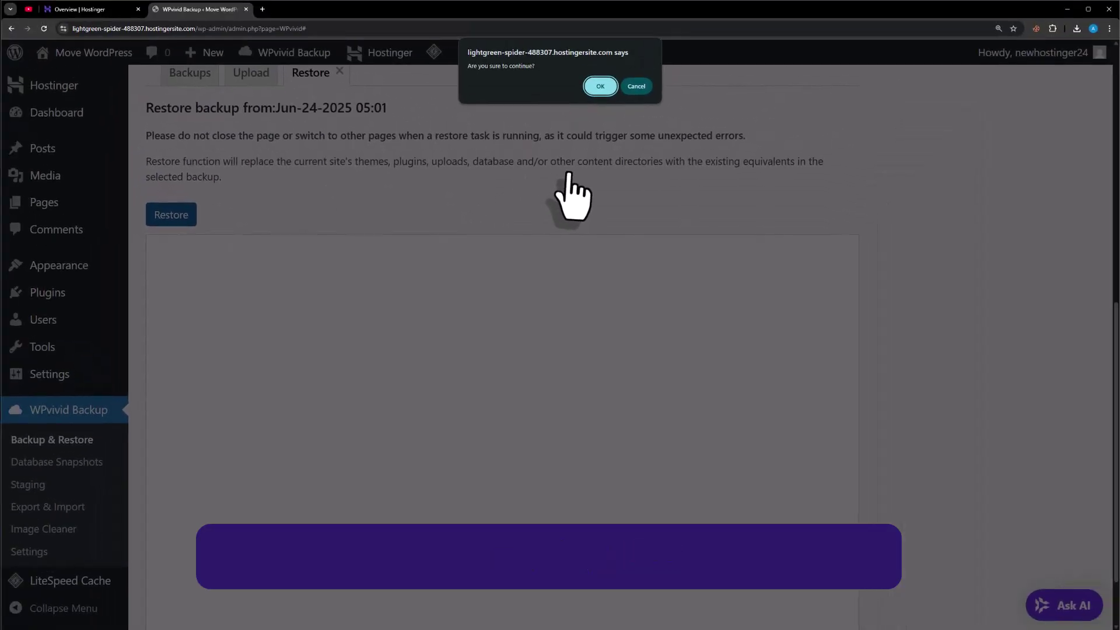
{"action": "left_click", "coordinate": [600, 85]}
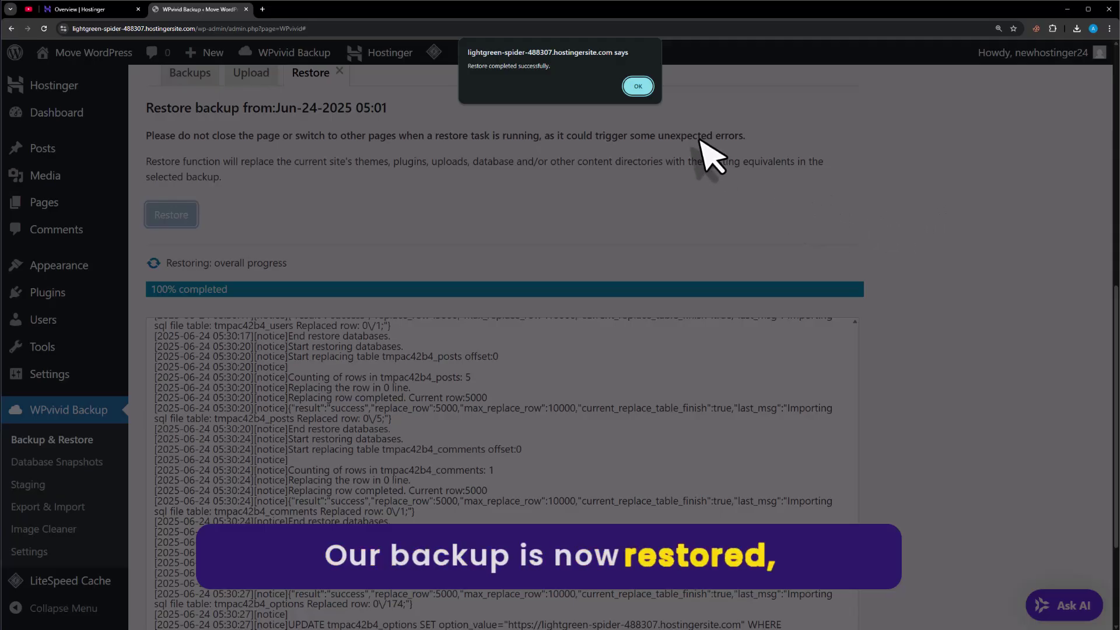
{"action": "left_click", "coordinate": [637, 86]}
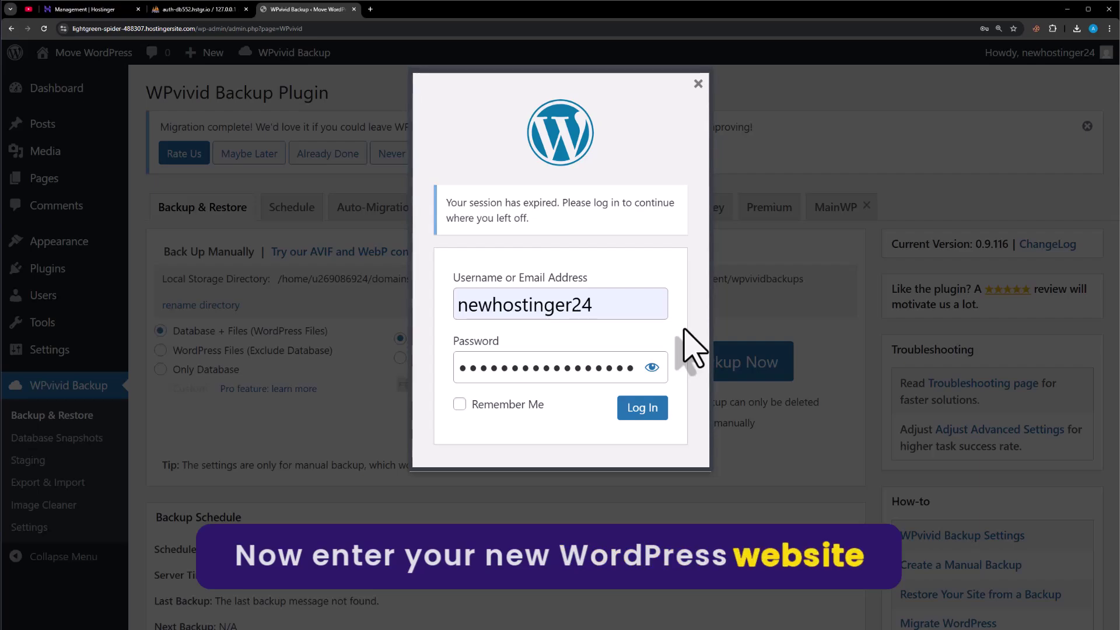
Step: Log back in to the restored site through the expired-session prompt
{"action": "left_click", "coordinate": [646, 411]}
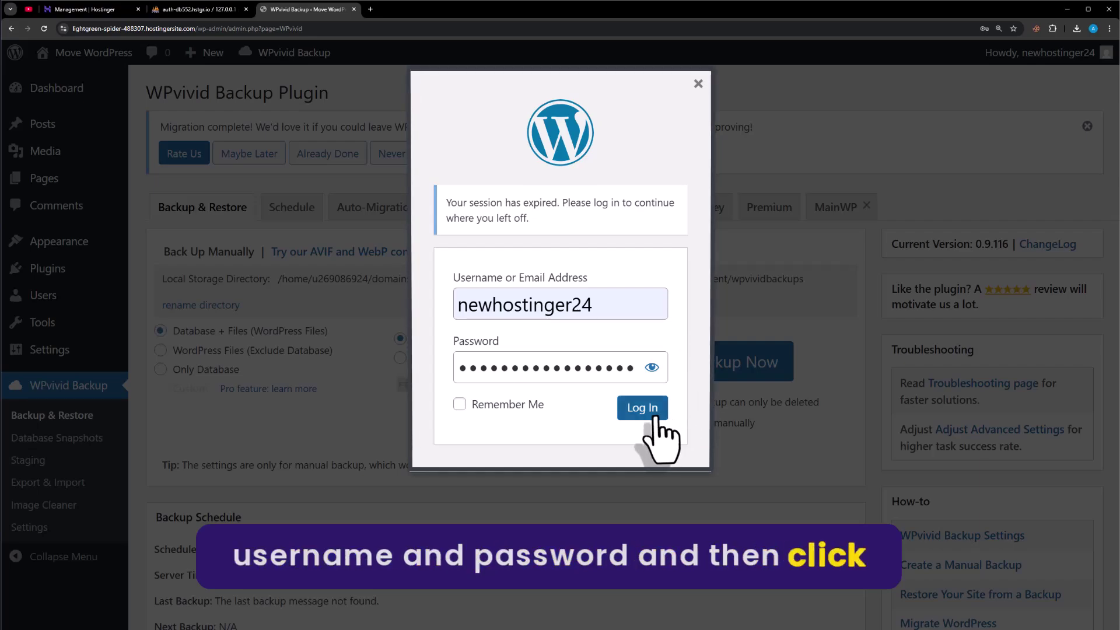